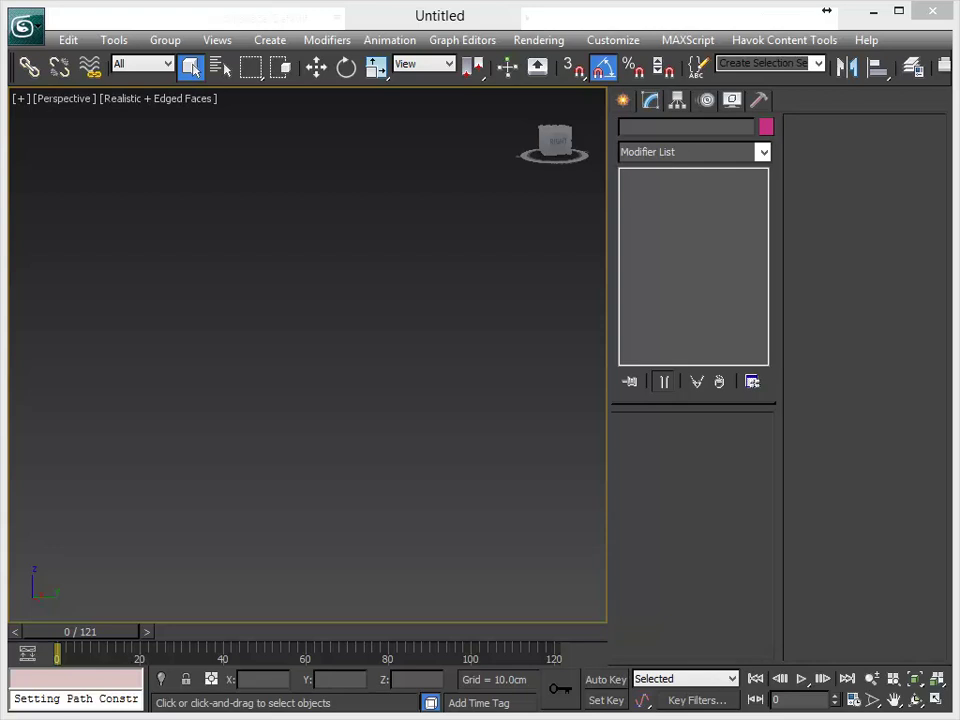
Widen the viewport and tilt the Top view into an angled overhead view, then bring up Standard Primitives
drag(607, 410, 825, 409)
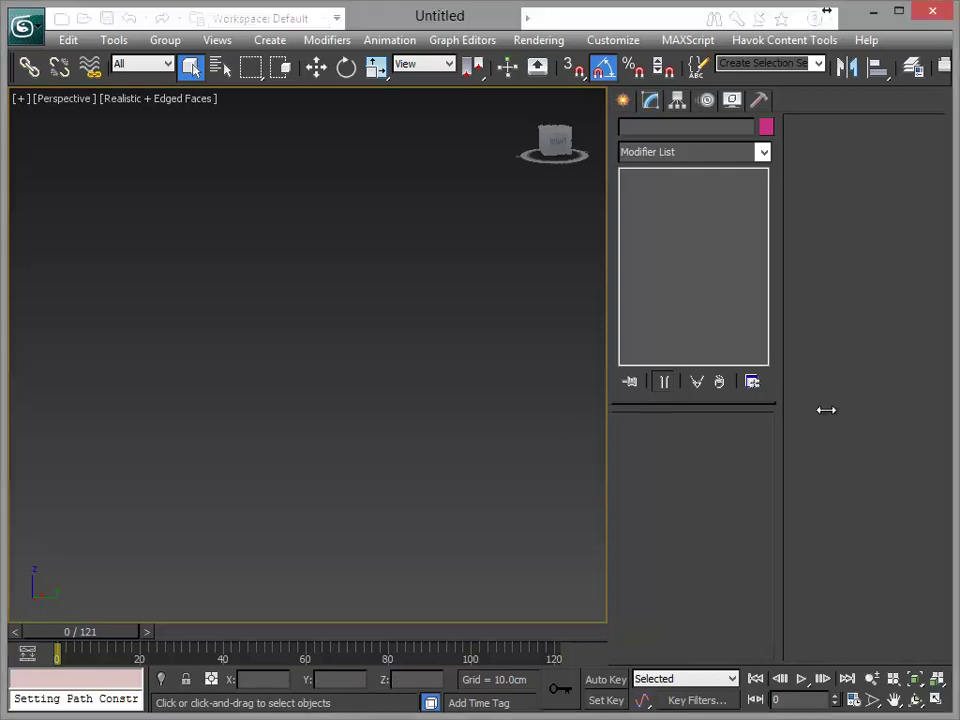
key(t)
mouse_move(424, 473)
middle_down()
mouse_move(454, 536)
mouse_move(390, 542)
mouse_move(470, 462)
mouse_move(474, 405)
mouse_move(471, 422)
mouse_move(450, 418)
mouse_move(459, 375)
mouse_move(444, 396)
mouse_move(456, 366)
mouse_move(485, 361)
middle_up()
click(270, 40)
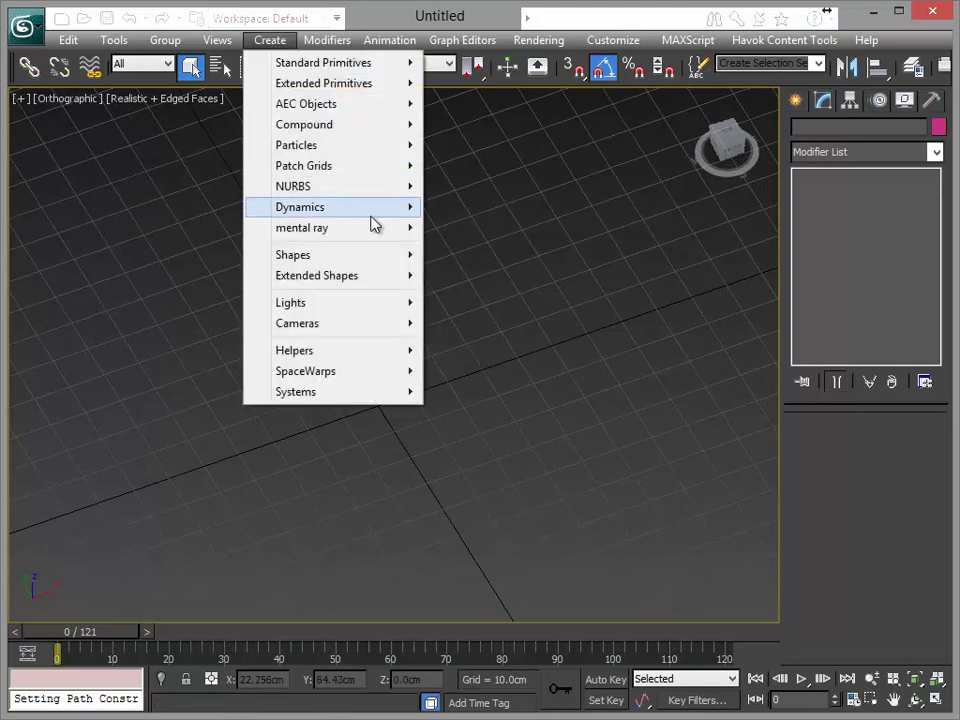
mouse_move(323, 63)
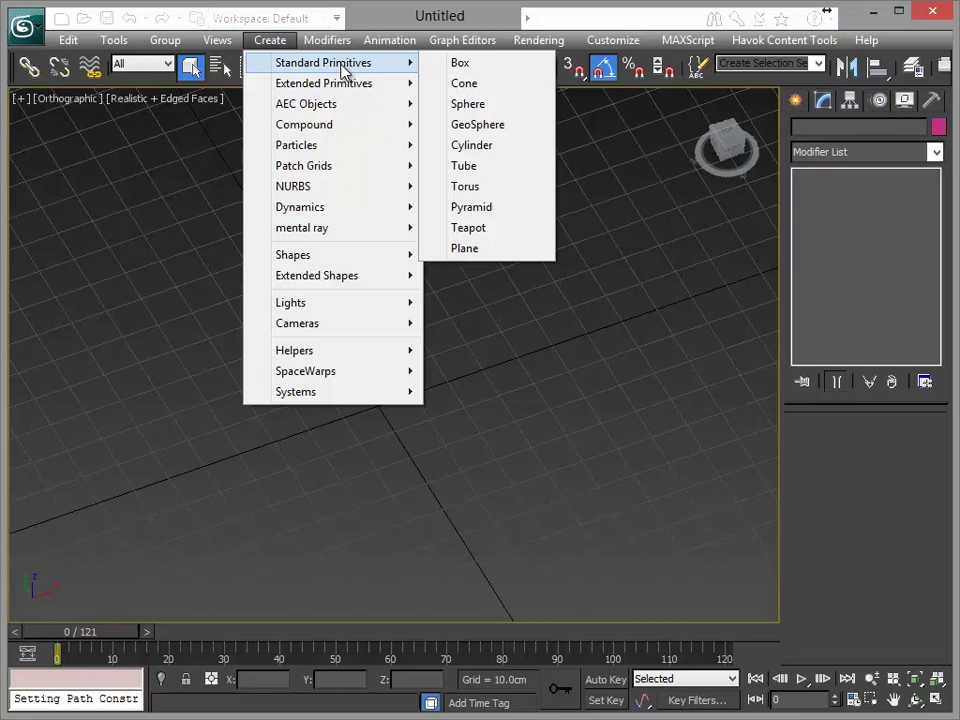
Create a purple 48-sided cylinder, about 42 cm radius and 46 cm tall
click(493, 148)
mouse_move(385, 421)
mouse_down()
mouse_move(388, 370)
mouse_move(420, 300)
mouse_up()
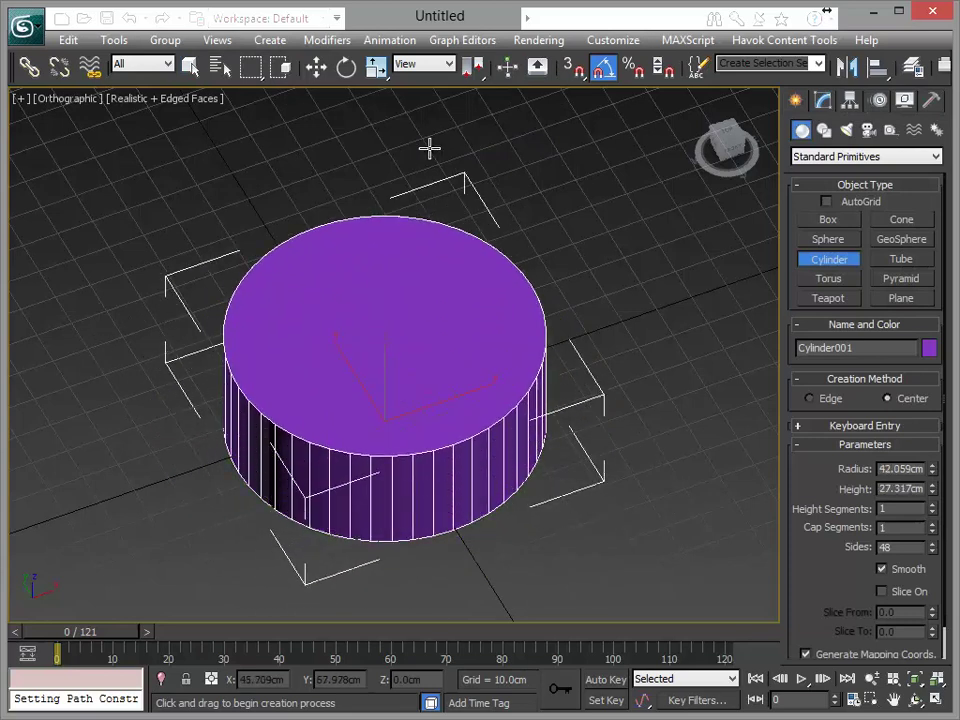
alt+middle_drag(563, 460, 548, 447)
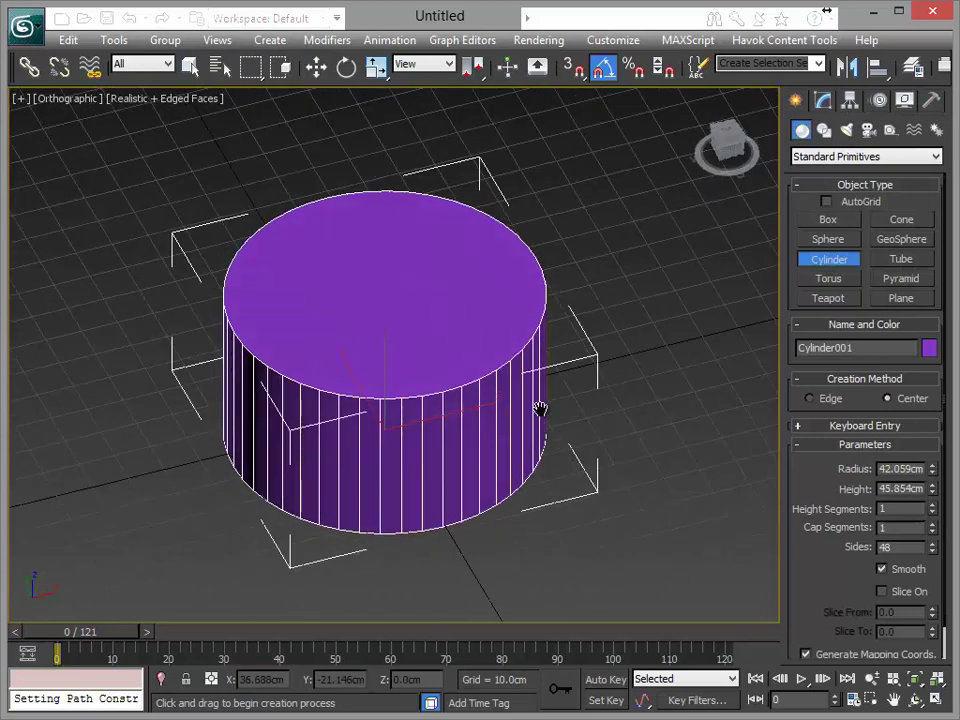
scroll(540, 422, up, 2)
right_click(512, 493)
Convert the cylinder to Editable Poly and select its top cap polygon
right_click(493, 462)
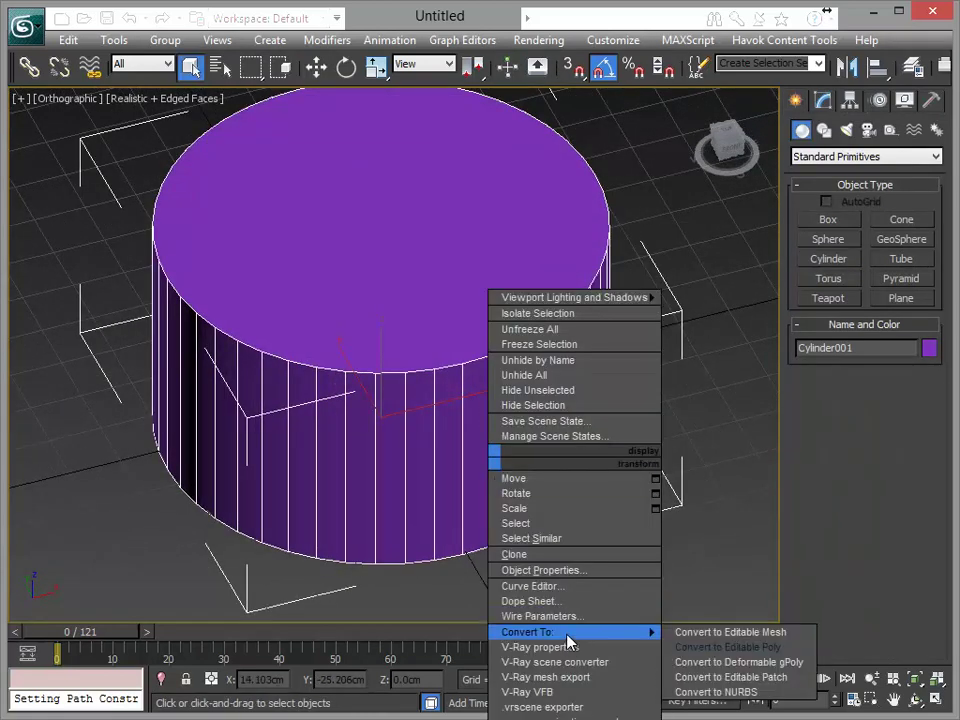
click(728, 647)
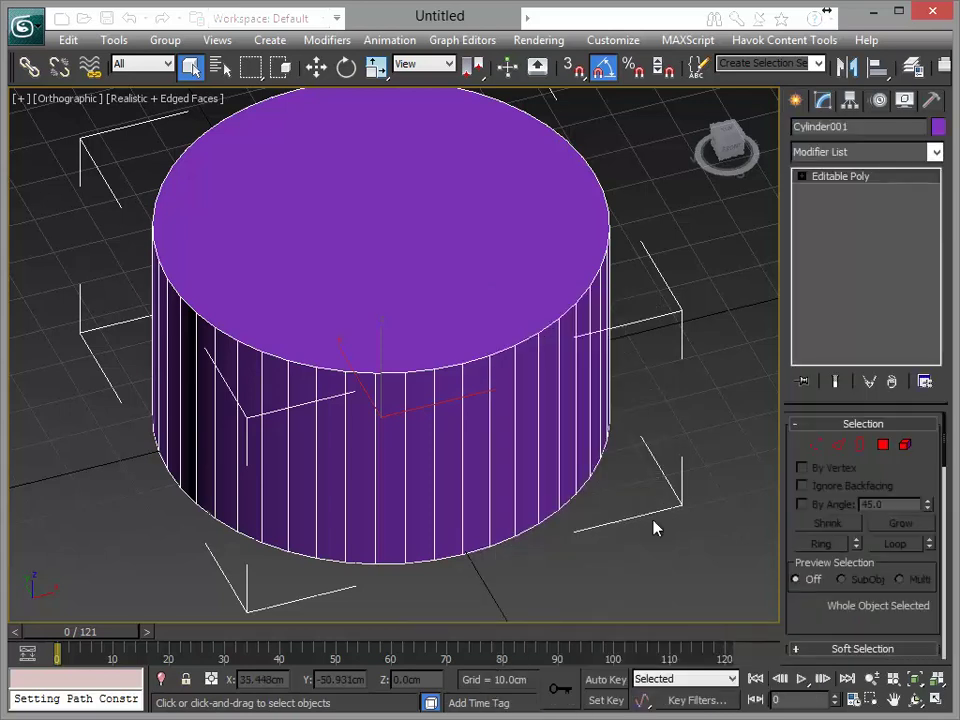
click(884, 446)
click(435, 264)
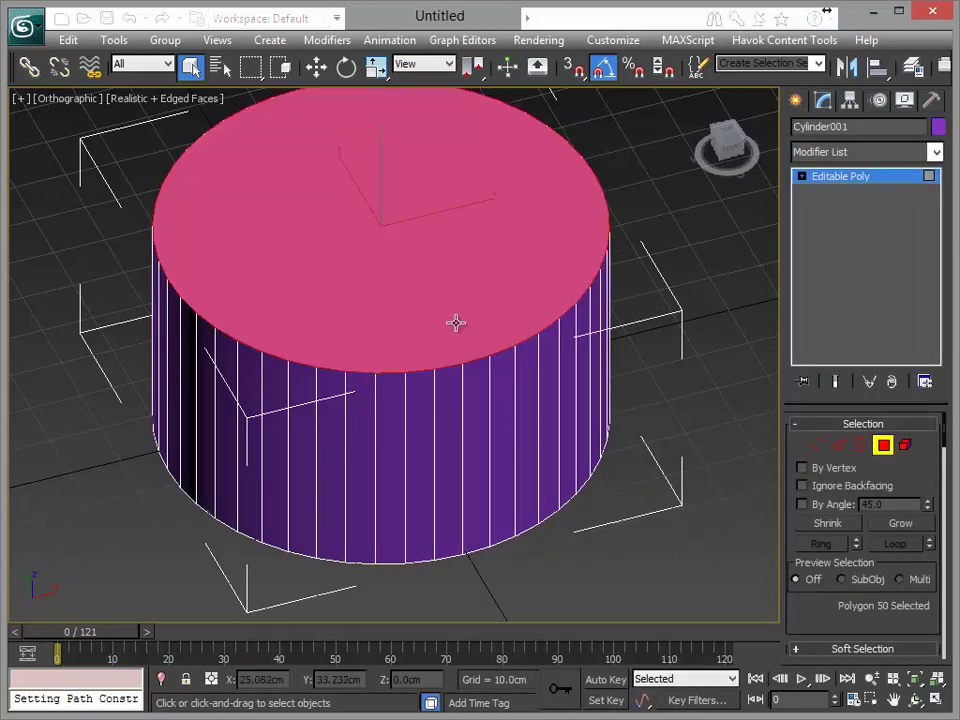
Delete the cylinder's top cap polygon
mouse_move(531, 398)
alt+middle_down()
mouse_move(491, 421)
mouse_move(508, 421)
mouse_move(497, 414)
mouse_move(506, 411)
alt+middle_up()
key(w)
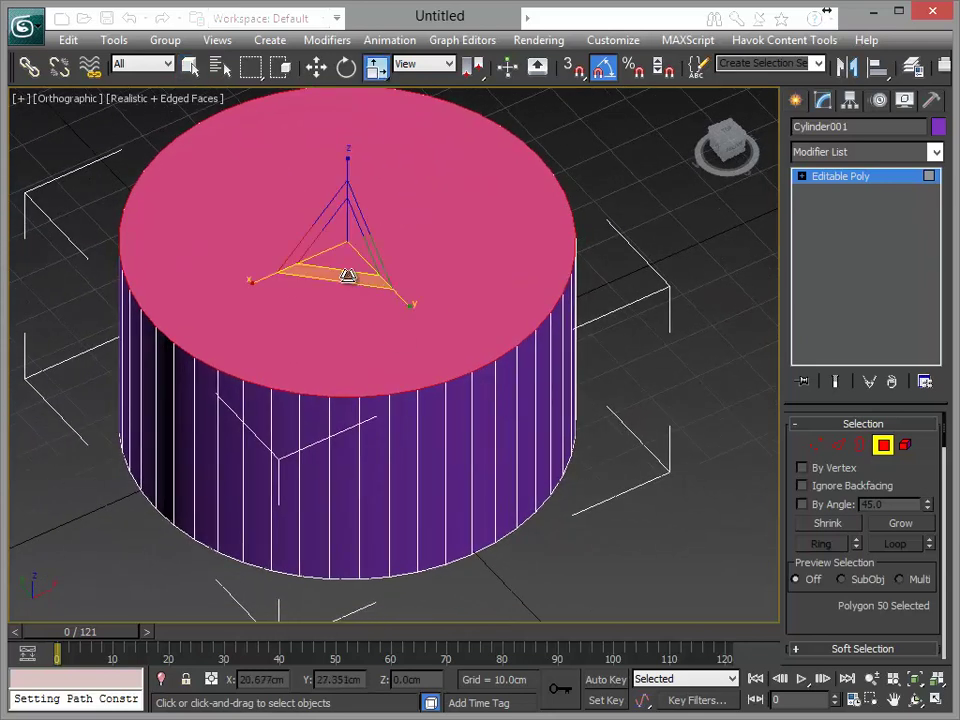
scroll(348, 290, up, 3)
mouse_move(354, 319)
alt+middle_down()
mouse_move(411, 381)
mouse_move(453, 369)
mouse_move(436, 377)
alt+middle_up()
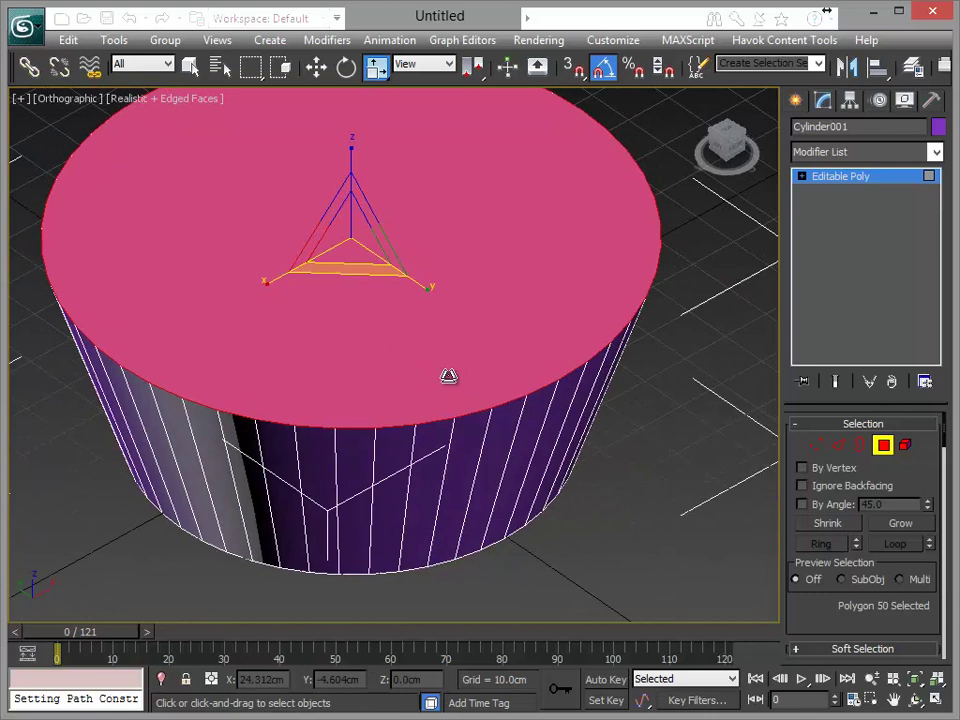
key(Delete)
Delete the bottom cap and select the full ring of vertical wall edges
click(399, 373)
key(Delete)
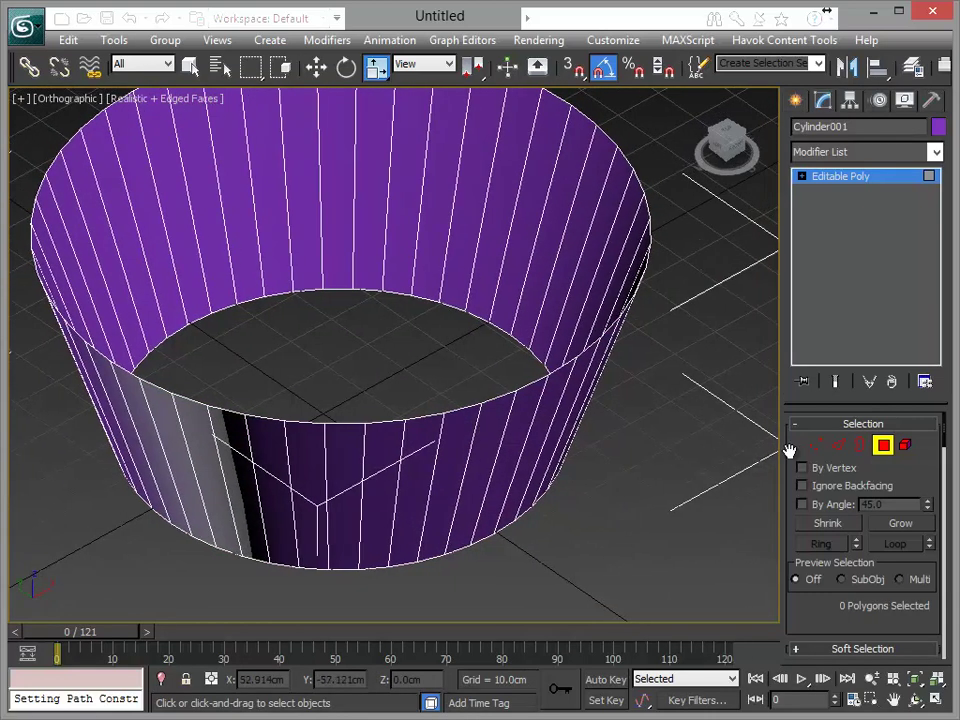
key(2)
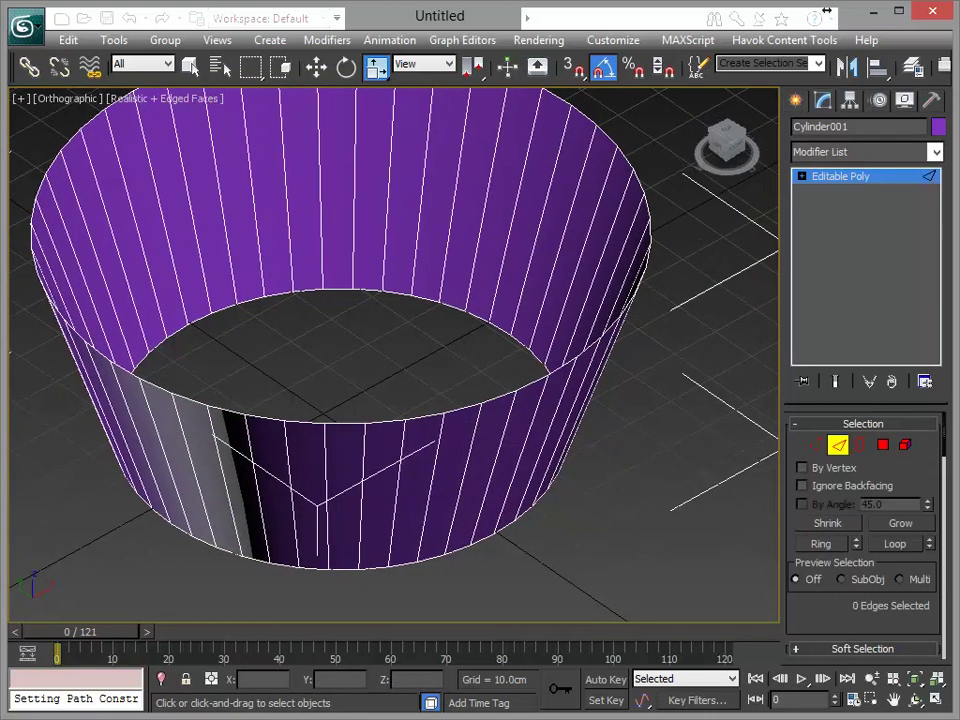
click(430, 474)
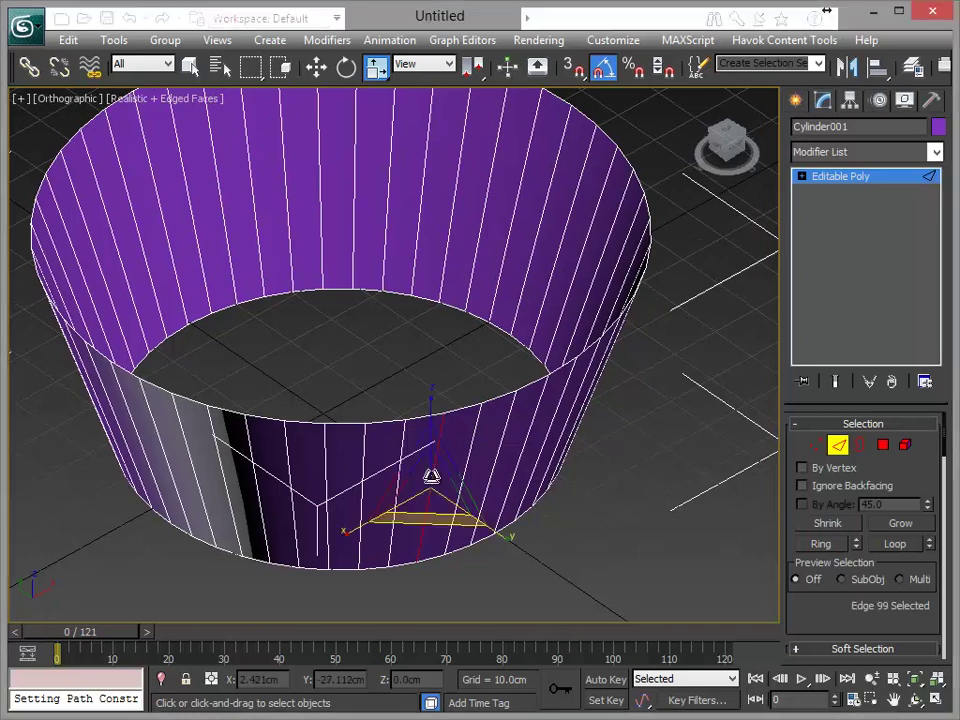
key(alt+r)
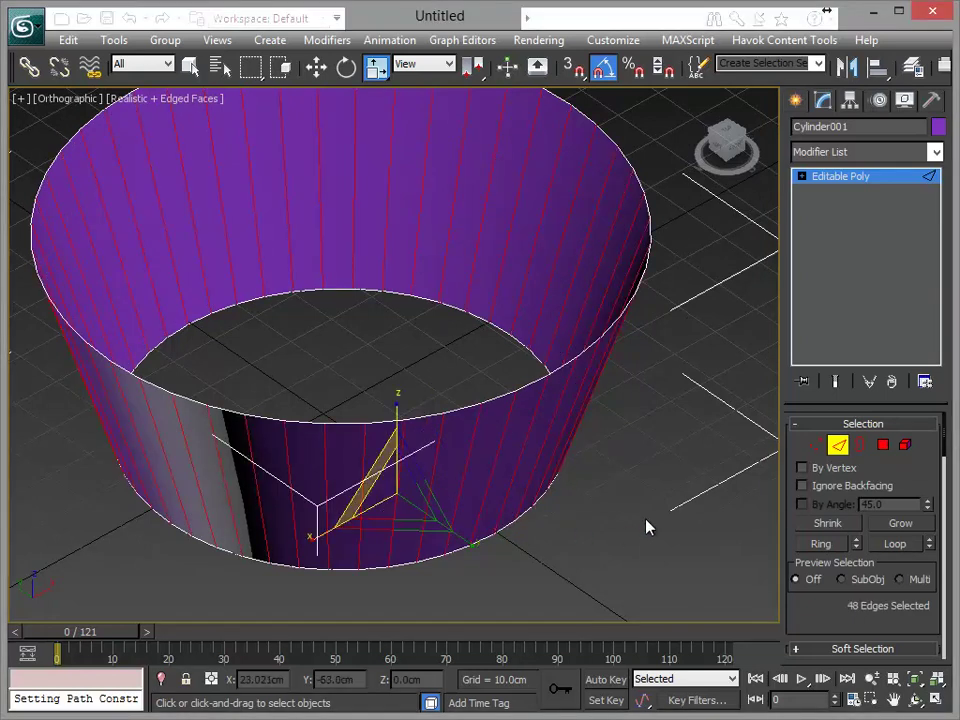
Connect the edge ring with 9 horizontal edge loops around the tube wall
right_click(642, 514)
click(473, 580)
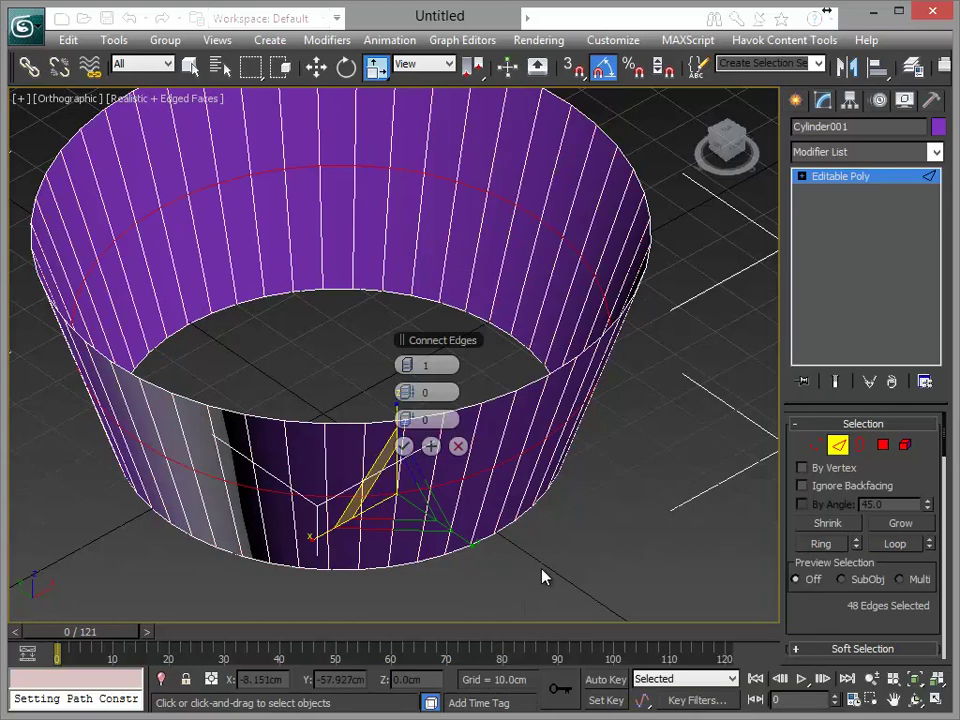
drag(406, 365, 415, 352)
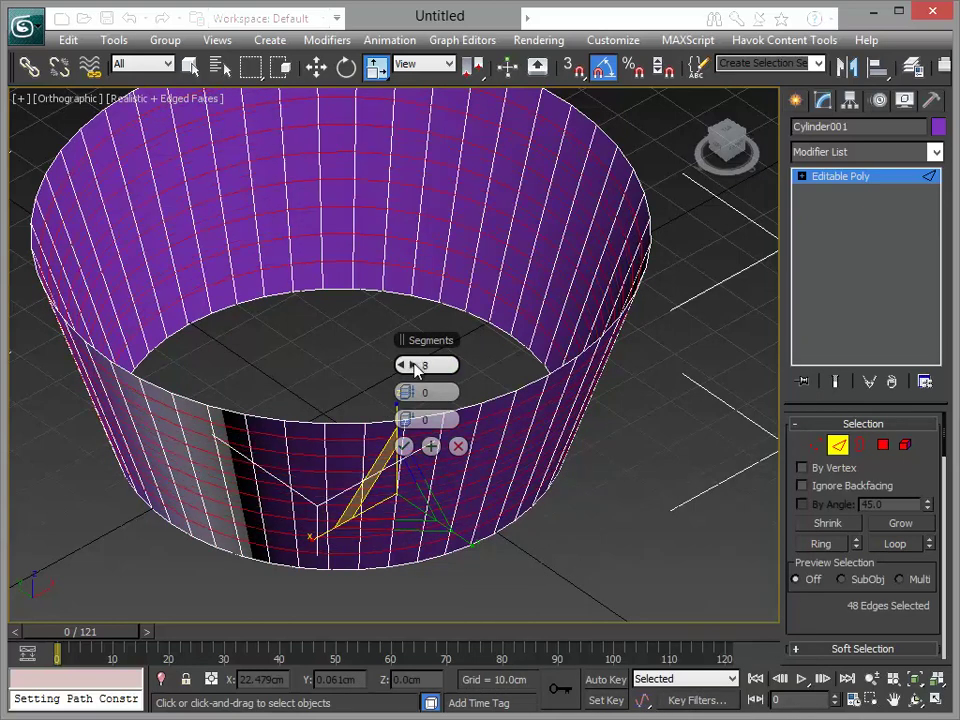
click(404, 446)
mouse_move(518, 521)
alt+middle_down()
mouse_move(566, 476)
mouse_move(570, 519)
mouse_move(557, 524)
mouse_move(579, 540)
mouse_move(579, 553)
mouse_move(514, 435)
alt+middle_up()
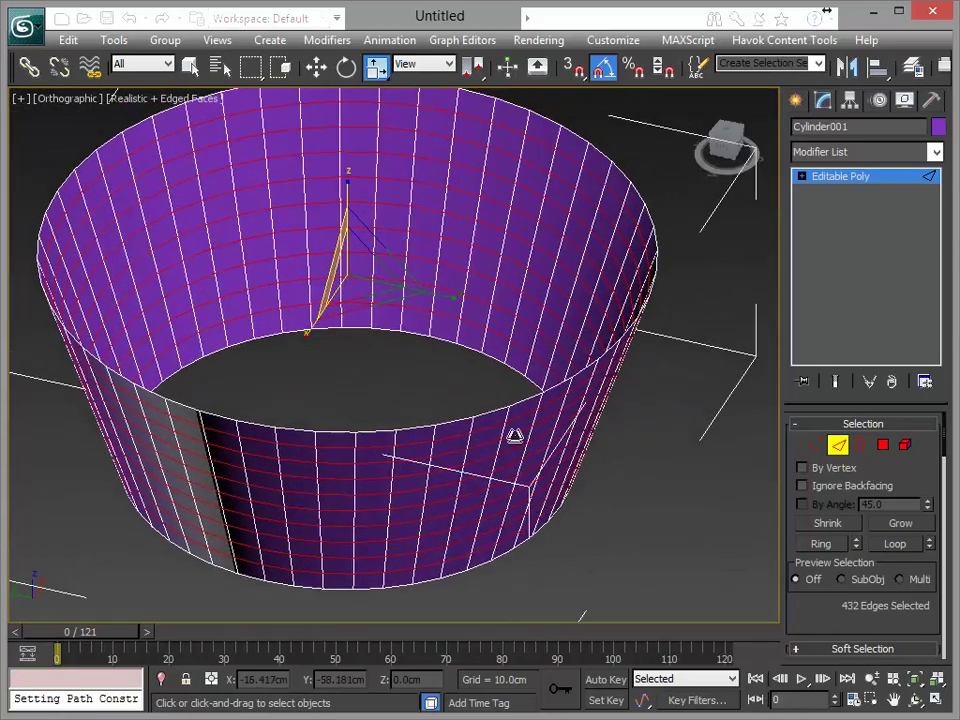
click(318, 41)
mouse_move(384, 355)
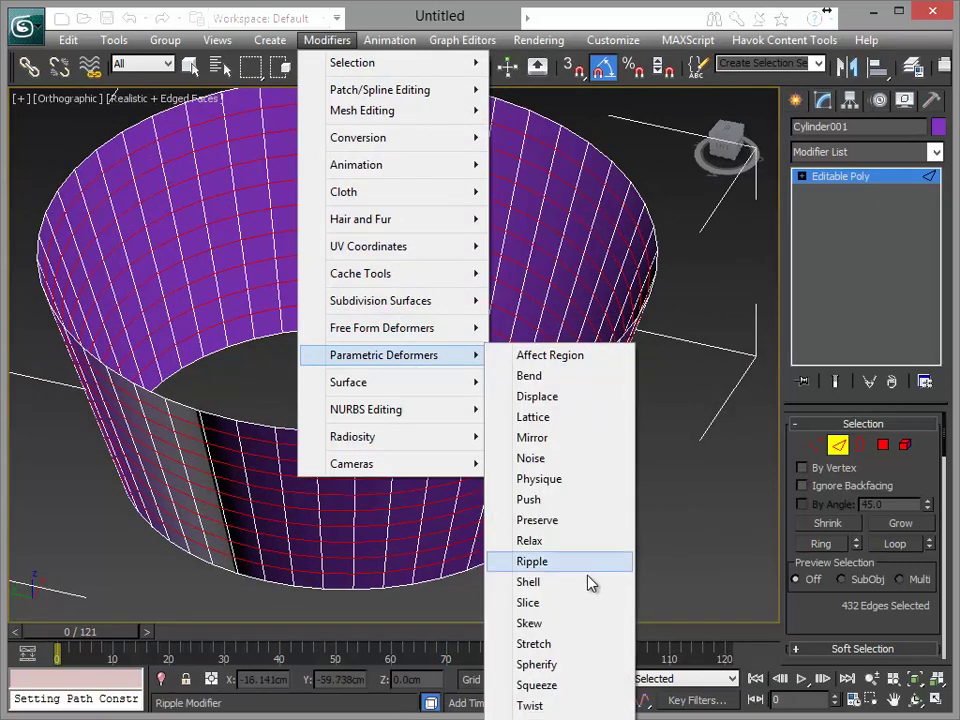
Add a Shell modifier with an inner amount of about 9.94 cm
click(575, 581)
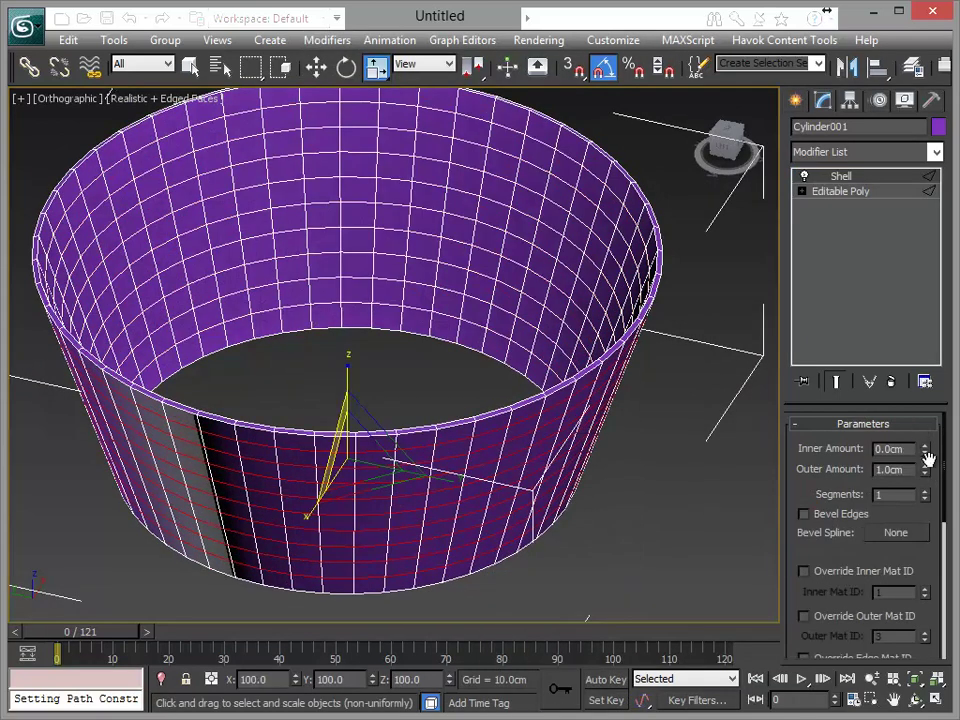
drag(918, 524, 613, 508)
mouse_move(613, 508)
alt+middle_down()
mouse_move(707, 396)
mouse_move(741, 519)
alt+middle_up()
scroll(806, 541, down, 5)
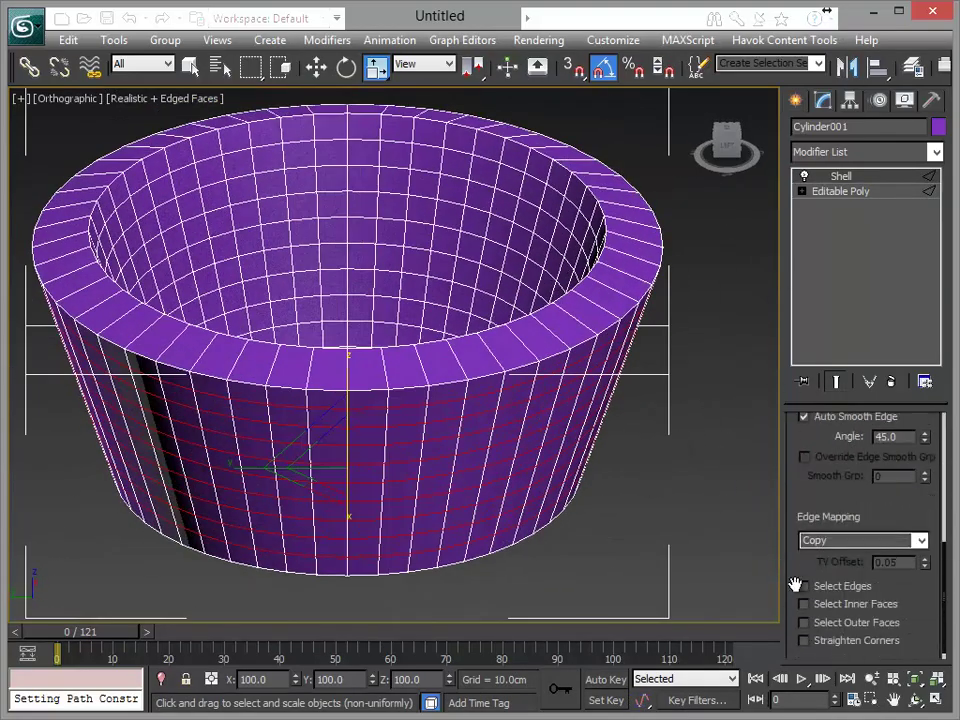
scroll(795, 584, down, 1)
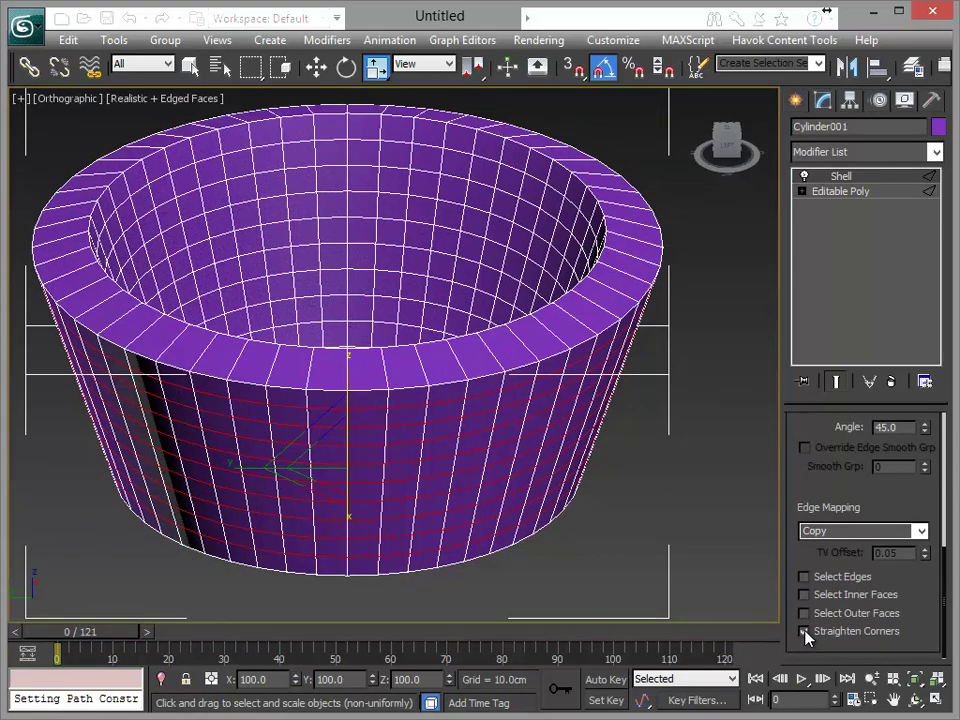
Reduce the Shell inner amount to about 2.76 cm, keeping outer at 1.0 cm
mouse_move(626, 606)
alt+middle_down()
mouse_move(503, 518)
mouse_move(388, 551)
mouse_move(476, 510)
mouse_move(553, 521)
mouse_move(433, 371)
alt+middle_up()
mouse_move(476, 441)
alt+middle_down()
mouse_move(574, 518)
mouse_move(613, 591)
mouse_move(890, 473)
alt+middle_up()
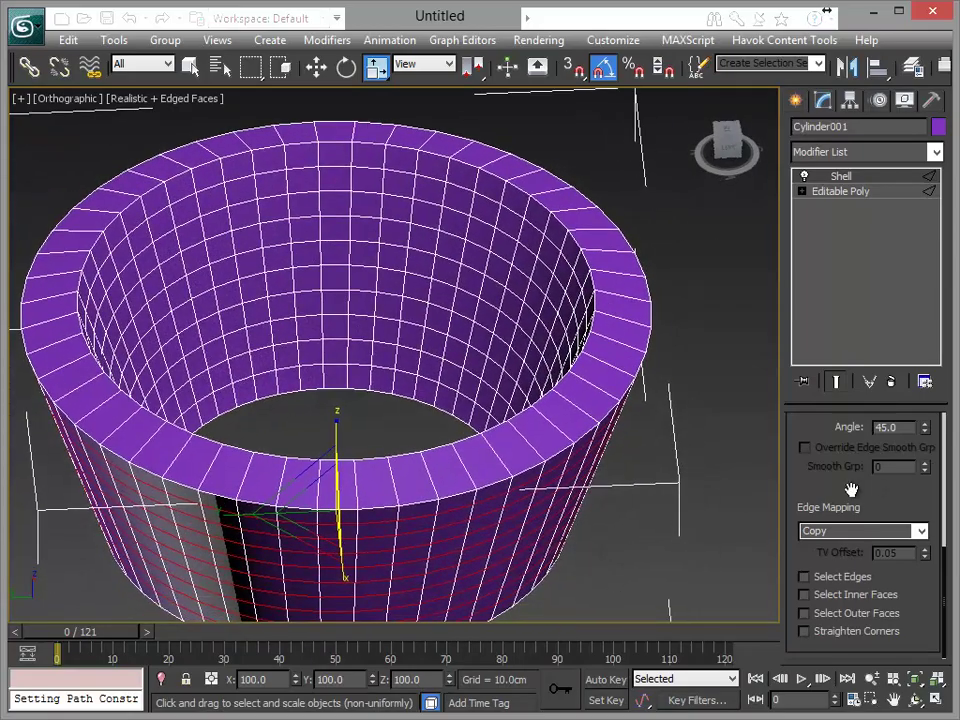
scroll(851, 489, up, 3)
scroll(845, 500, up, 3)
drag(926, 453, 951, 123)
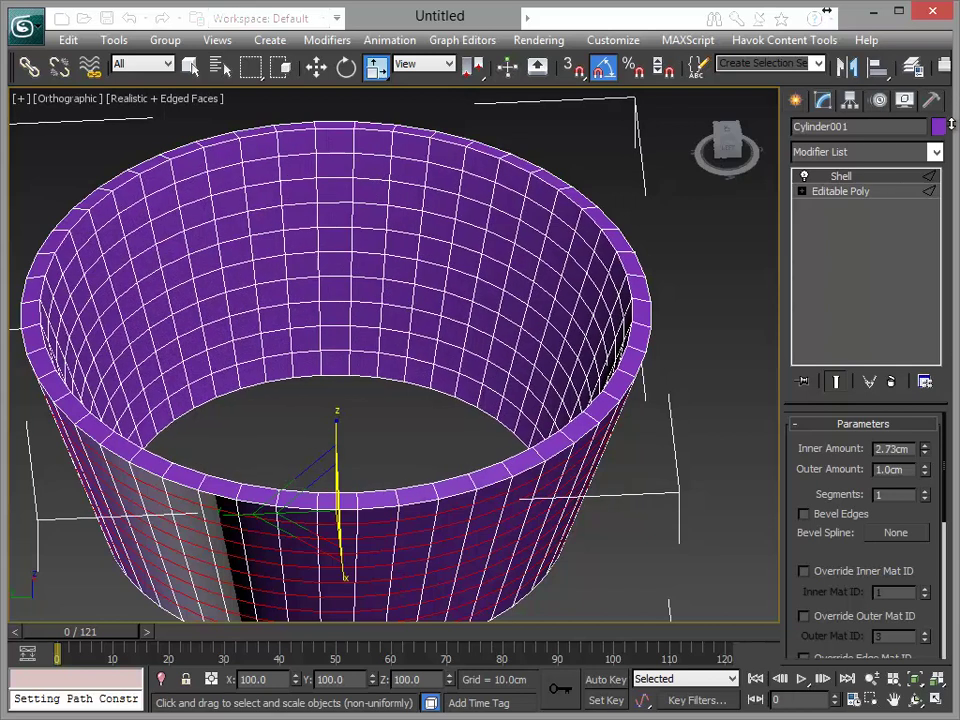
mouse_move(589, 306)
alt+middle_down()
mouse_move(598, 302)
mouse_move(601, 422)
alt+middle_up()
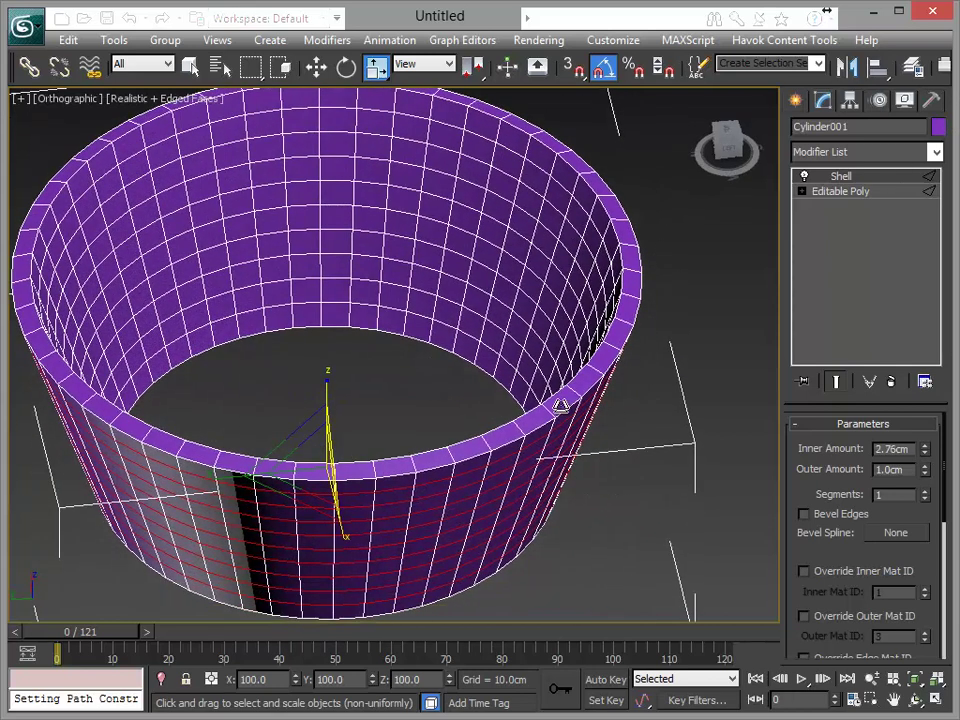
right_click(561, 407)
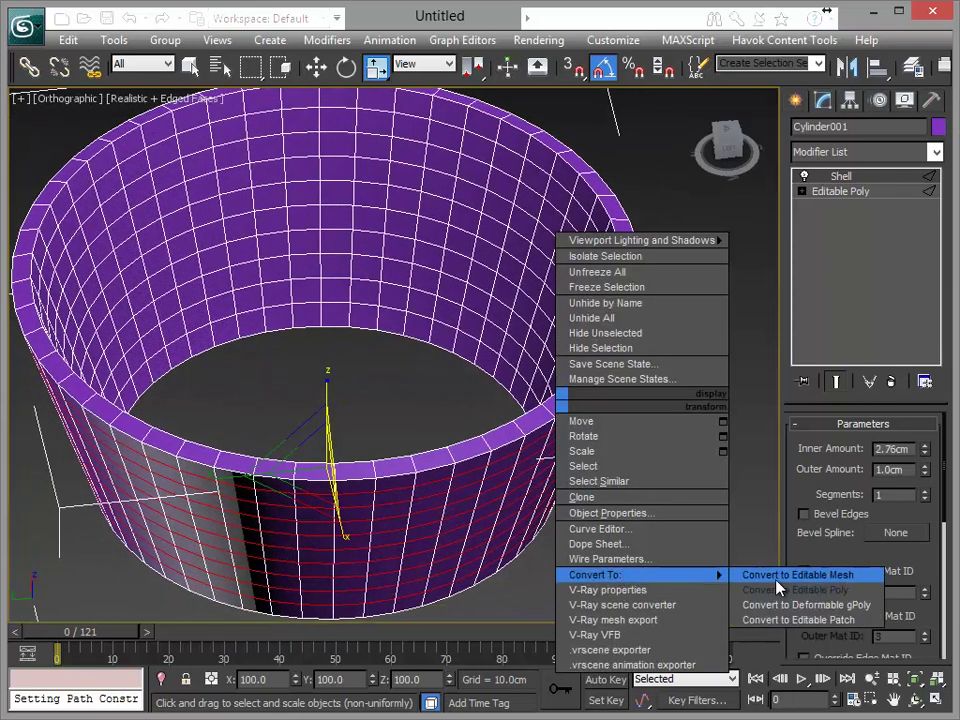
click(790, 590)
mouse_move(617, 519)
alt+middle_down()
mouse_move(553, 525)
mouse_move(560, 456)
mouse_move(630, 426)
mouse_move(677, 426)
mouse_move(680, 470)
mouse_move(634, 450)
mouse_move(628, 504)
mouse_move(505, 537)
mouse_move(617, 467)
mouse_move(636, 476)
mouse_move(624, 466)
alt+middle_up()
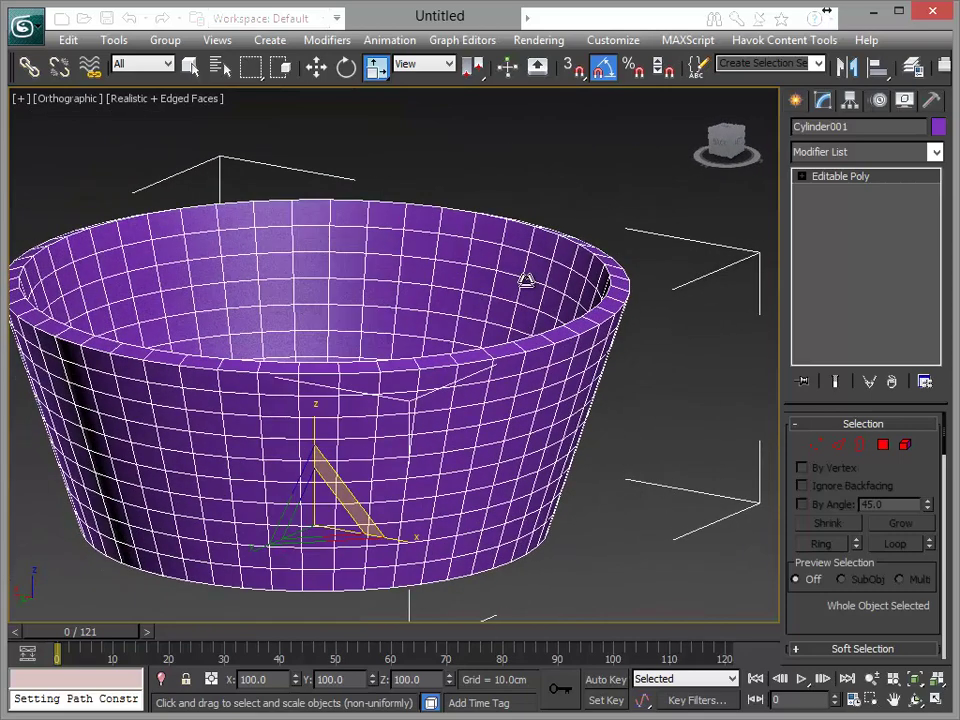
mouse_move(606, 316)
alt+middle_down()
mouse_move(621, 293)
mouse_move(626, 300)
alt+middle_up()
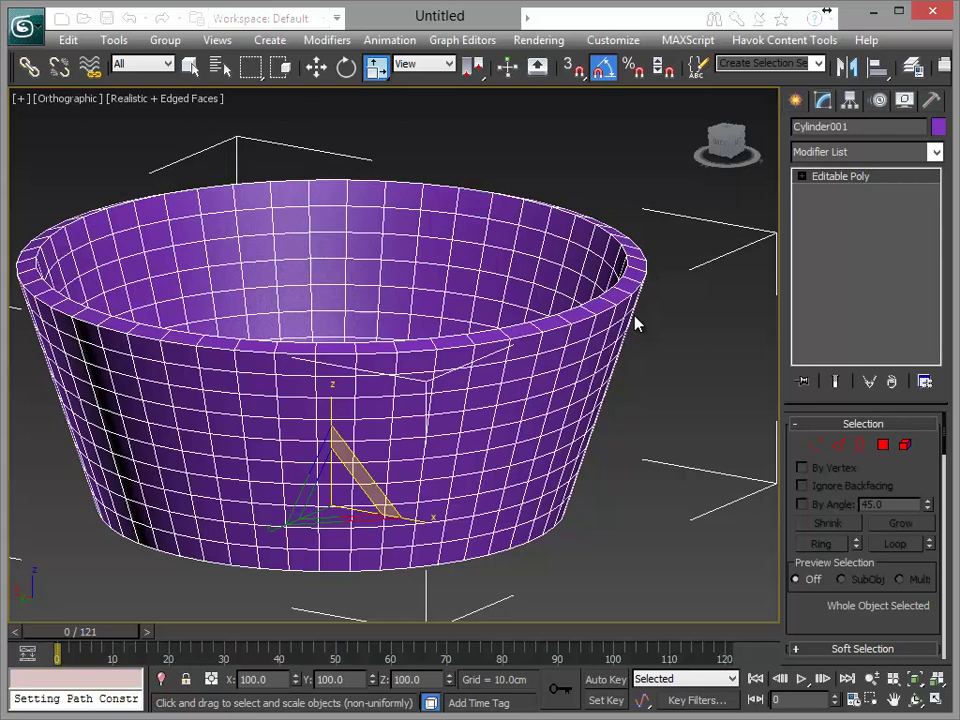
Select the 48-polygon top rim loop and flatten it with Make Planar Z
key(4)
click(588, 312)
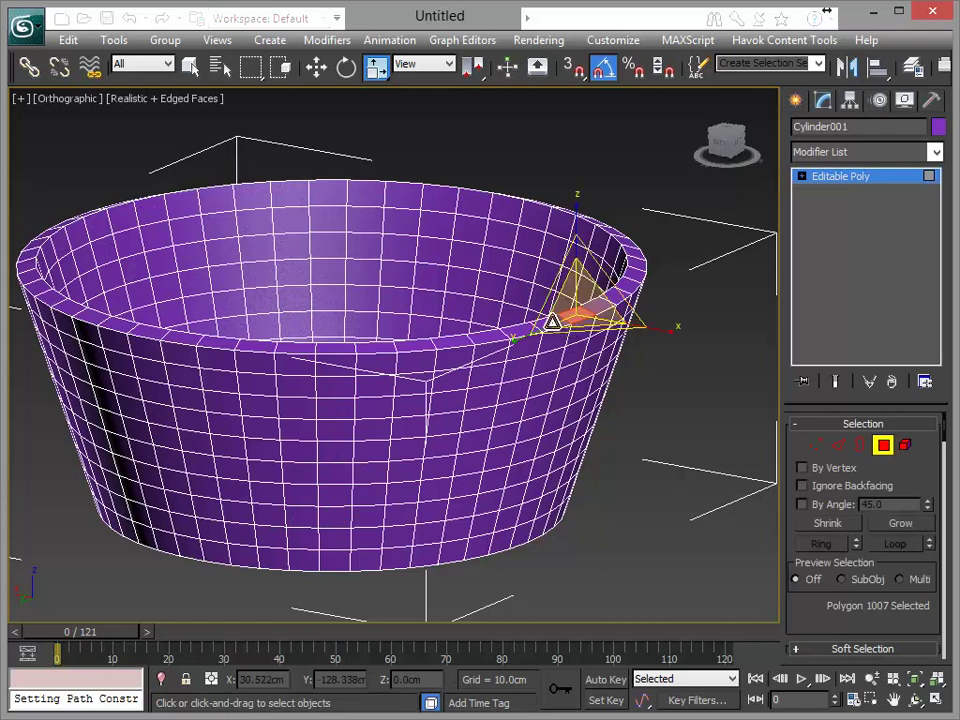
shift+click(551, 322)
mouse_move(617, 381)
alt+middle_down()
mouse_move(617, 403)
mouse_move(536, 98)
alt+middle_up()
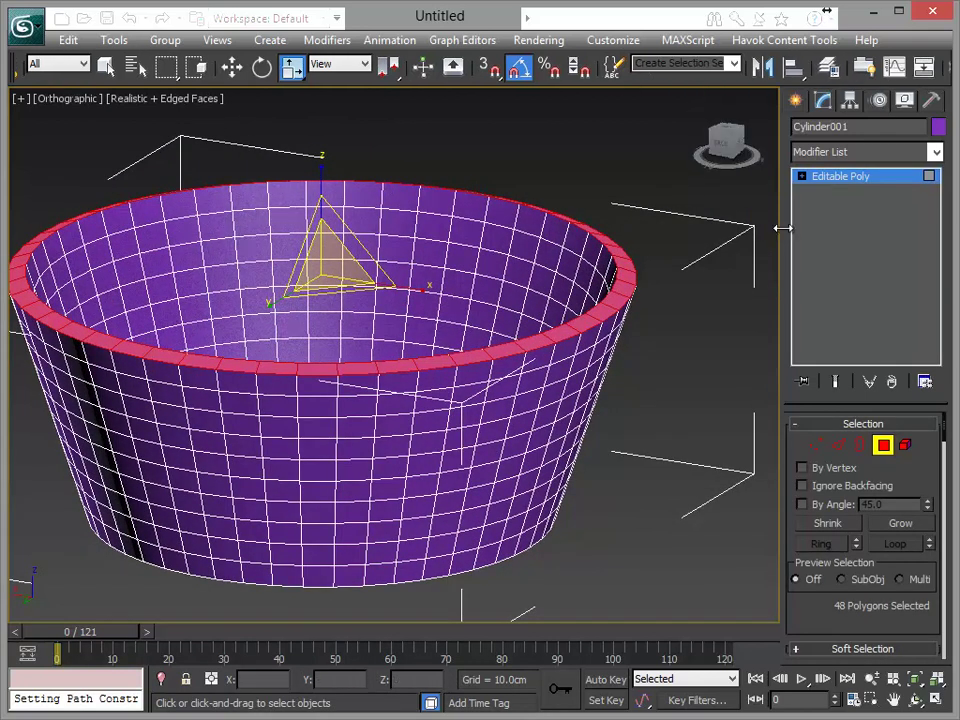
drag(783, 225, 612, 225)
mouse_move(789, 485)
mouse_down()
mouse_move(793, 214)
mouse_move(680, 178)
mouse_up()
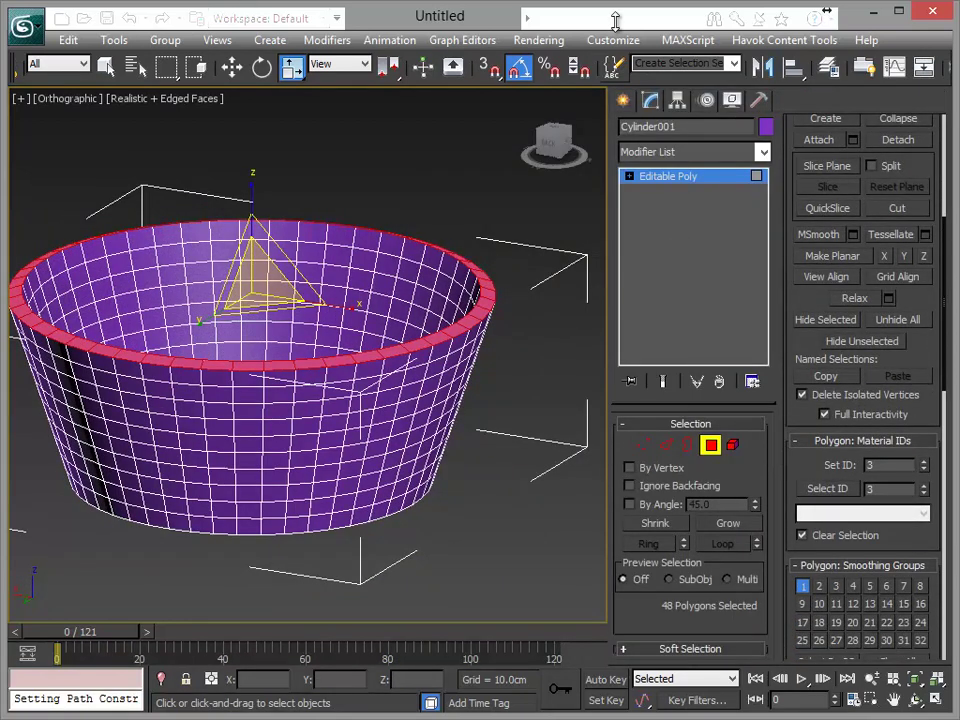
mouse_move(793, 500)
mouse_down()
mouse_move(754, 176)
mouse_move(800, 564)
mouse_up()
drag(789, 294, 789, 399)
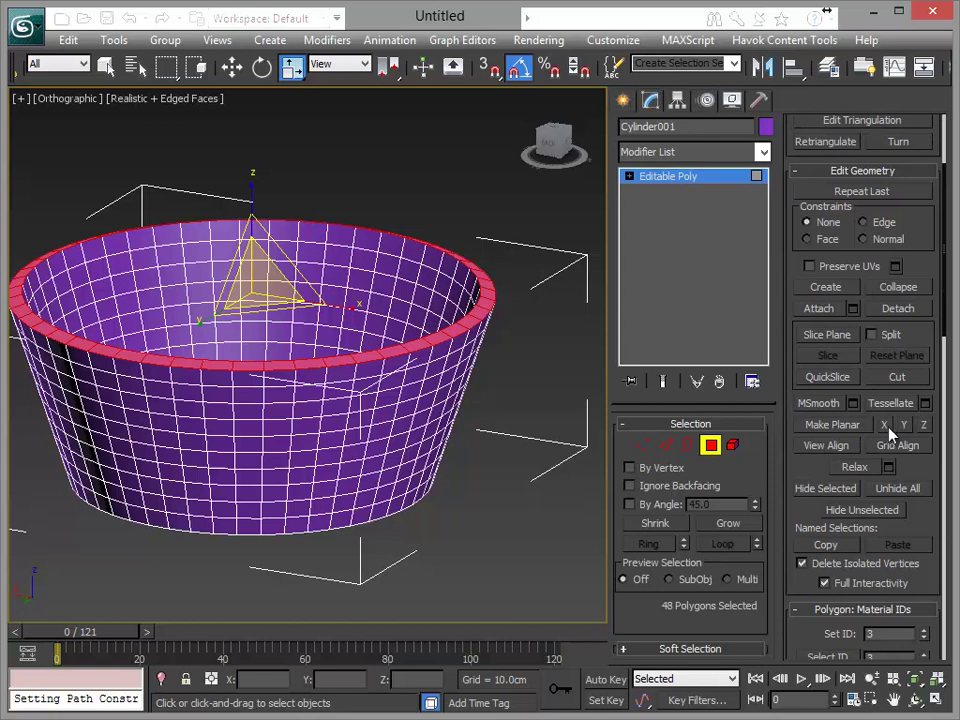
click(924, 425)
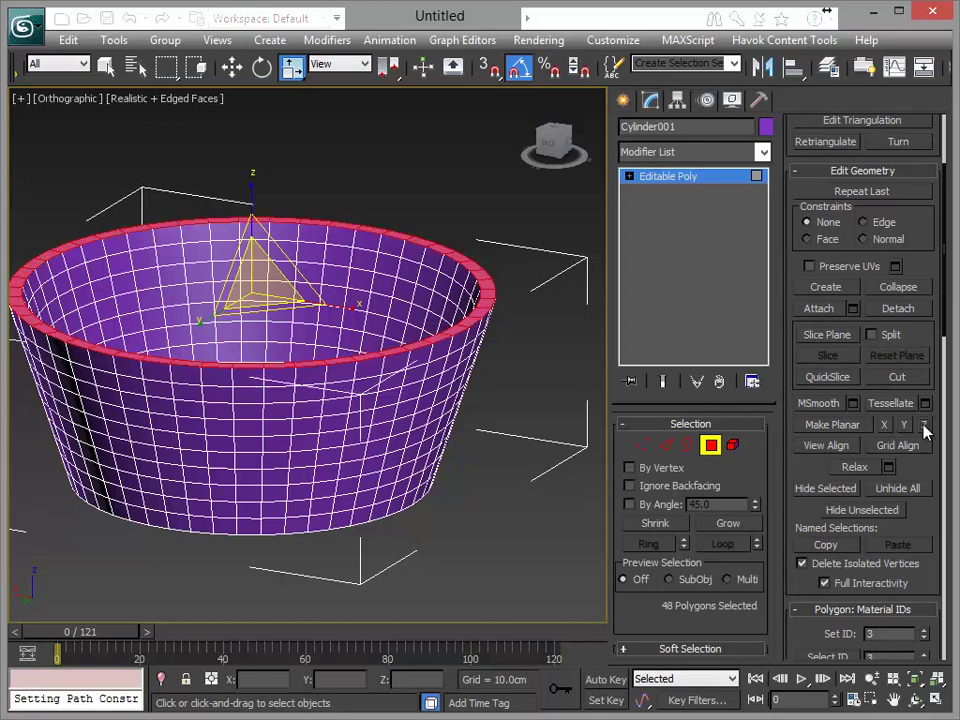
alt+middle_drag(452, 406, 391, 417)
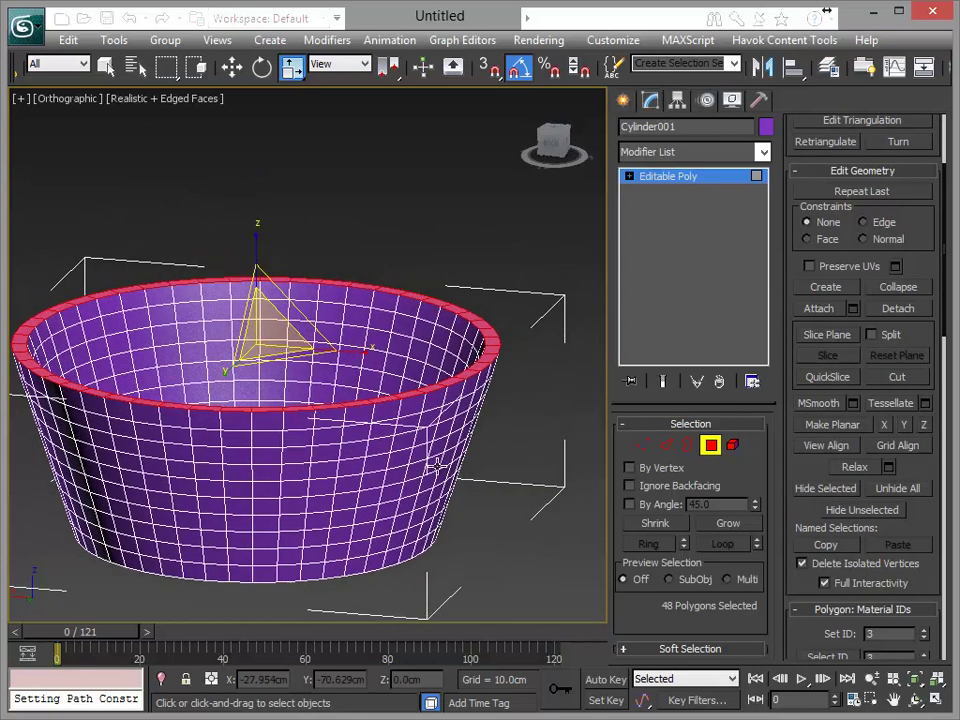
With Move active, select several scattered polygons on the bowl's inner wall
key(w)
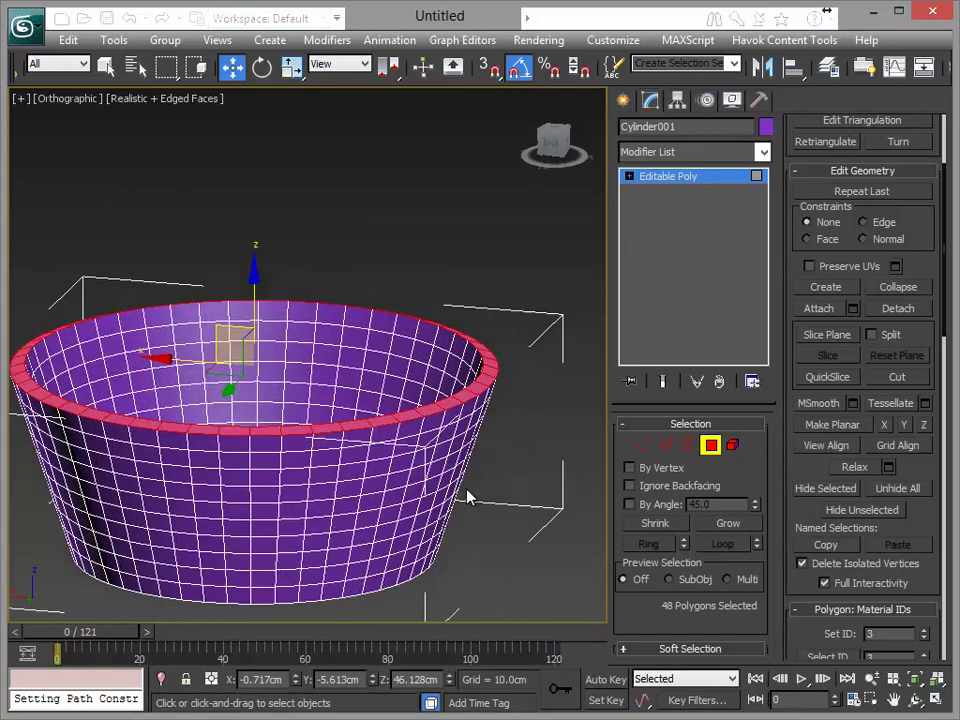
alt+middle_drag(467, 497, 521, 501)
scroll(510, 508, up, 5)
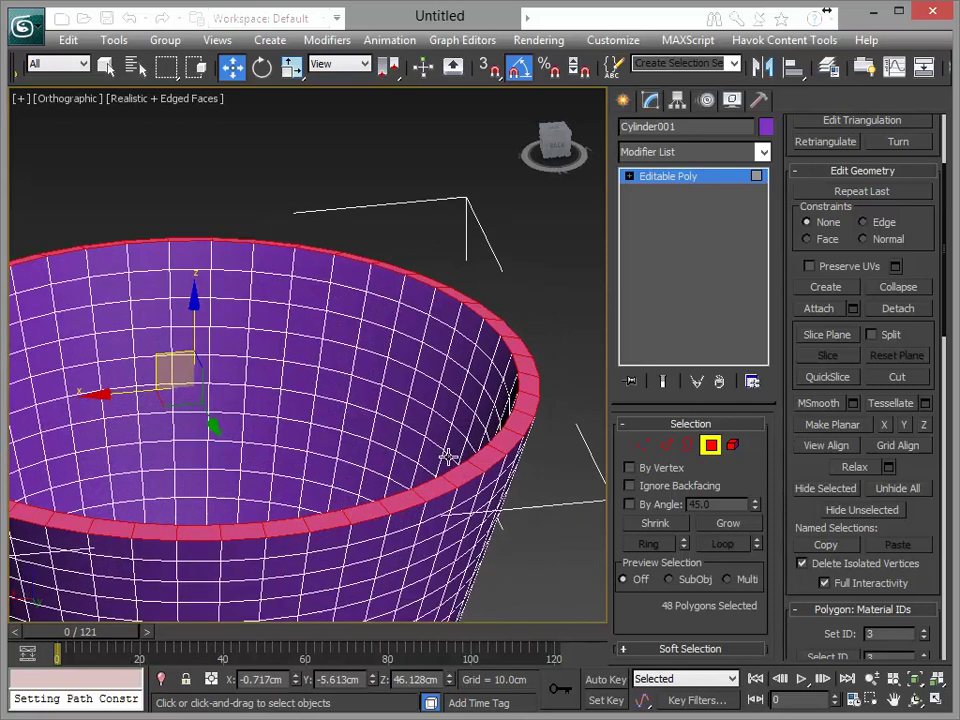
click(441, 318)
mouse_move(441, 318)
alt+middle_down()
mouse_move(430, 352)
mouse_move(446, 413)
alt+middle_up()
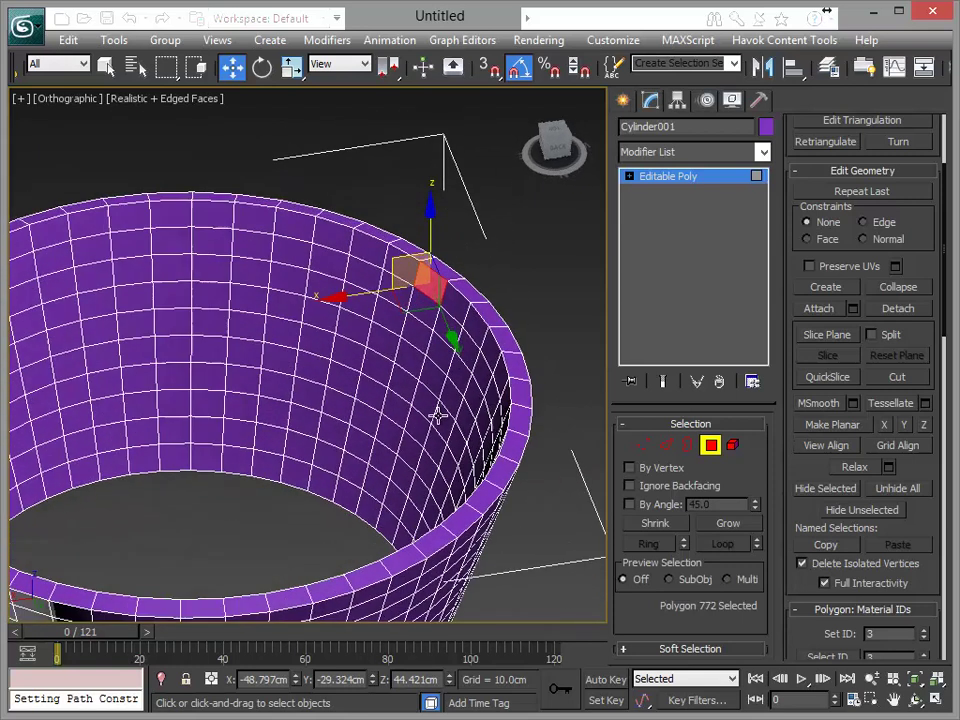
ctrl+click(421, 320)
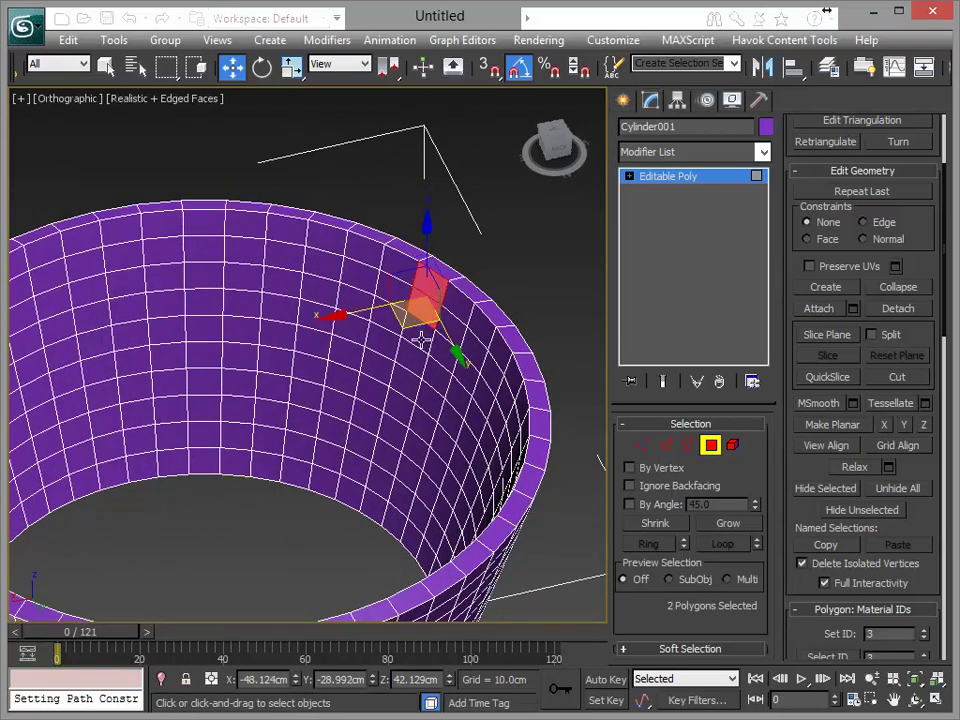
click(407, 397)
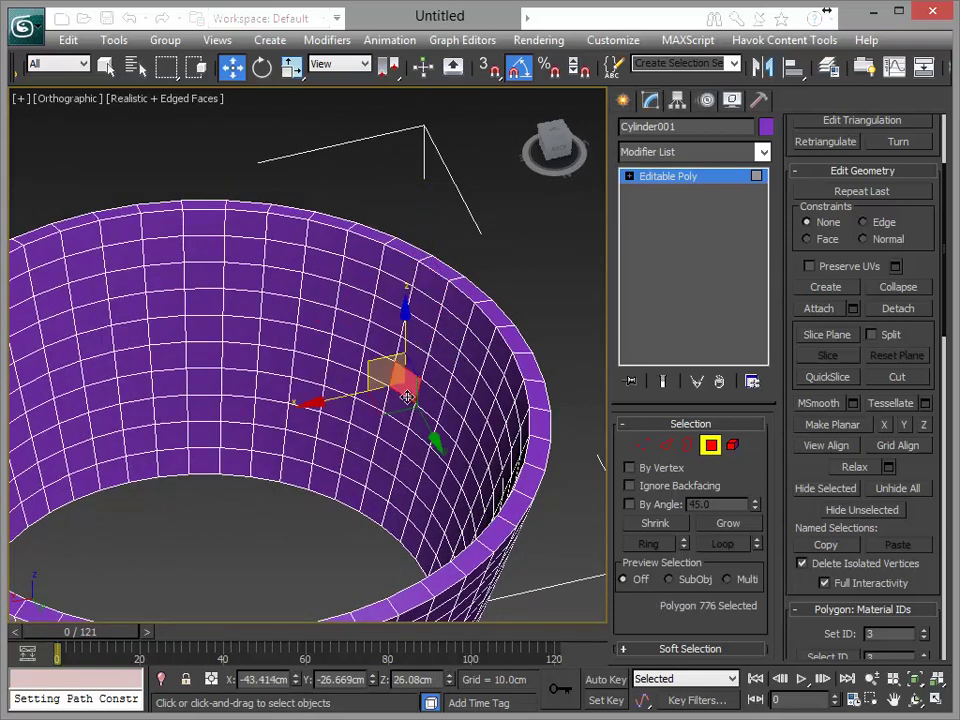
alt+middle_drag(430, 401, 481, 346)
ctrl+click(307, 295)
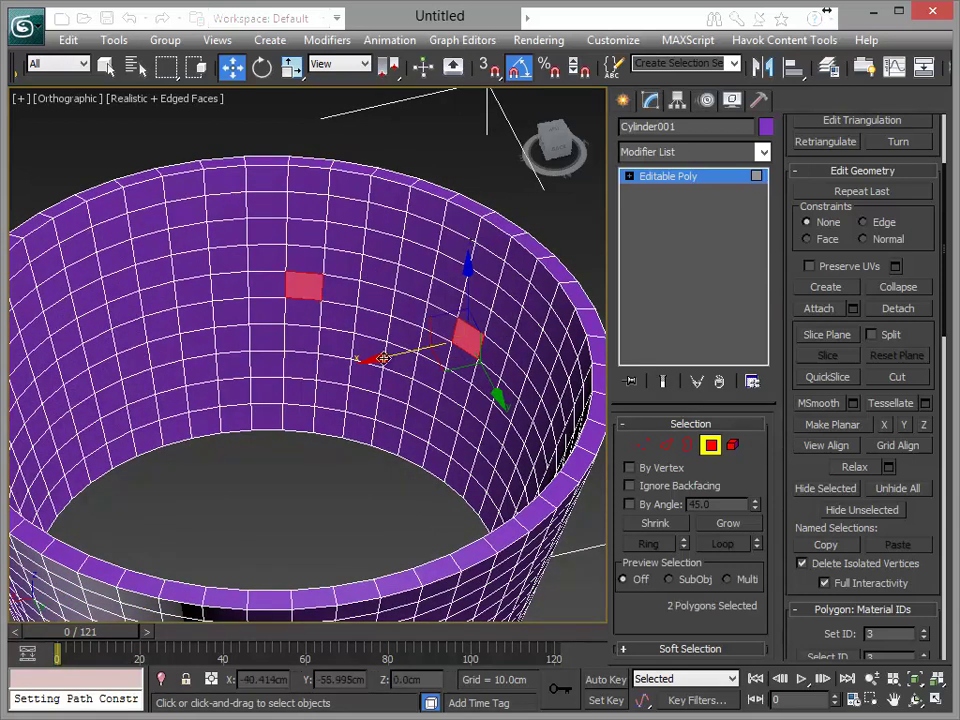
alt+middle_drag(307, 295, 328, 251)
ctrl+click(315, 221)
mouse_move(395, 298)
alt+middle_down()
mouse_move(313, 311)
mouse_move(391, 279)
alt+middle_up()
ctrl+click(395, 237)
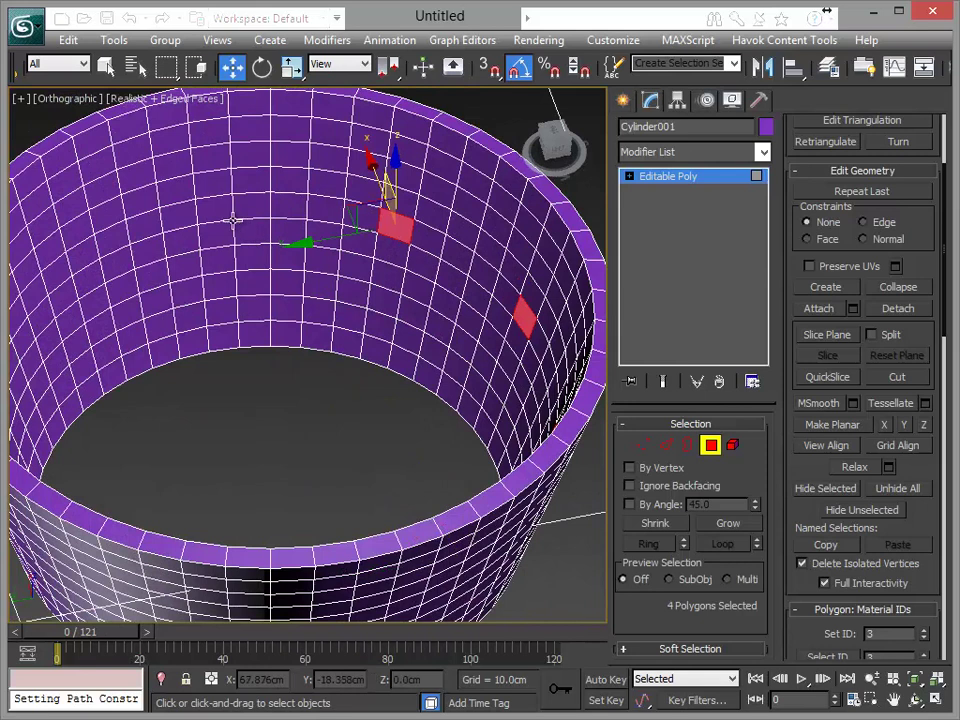
mouse_move(225, 214)
alt+middle_down()
mouse_move(261, 236)
mouse_move(516, 615)
mouse_move(350, 398)
mouse_move(336, 400)
mouse_move(354, 471)
mouse_move(501, 398)
mouse_move(229, 439)
mouse_move(321, 454)
mouse_move(409, 409)
alt+middle_up()
Clear the selection and pick eight scattered polygons around the bowl wall
click(516, 615)
click(334, 366)
ctrl+click(532, 370)
ctrl+click(410, 400)
mouse_move(414, 468)
alt+middle_down()
mouse_move(311, 448)
mouse_move(435, 422)
alt+middle_up()
ctrl+click(430, 408)
mouse_move(499, 456)
alt+middle_down()
mouse_move(378, 455)
mouse_move(369, 444)
alt+middle_up()
ctrl+click(372, 422)
mouse_move(431, 471)
alt+middle_down()
mouse_move(321, 482)
mouse_move(307, 465)
alt+middle_up()
ctrl+click(278, 458)
ctrl+click(452, 448)
mouse_move(499, 491)
alt+middle_down()
mouse_move(340, 452)
mouse_move(273, 463)
alt+middle_up()
ctrl+click(300, 356)
mouse_move(300, 356)
alt+middle_down()
mouse_move(446, 403)
mouse_move(336, 423)
alt+middle_up()
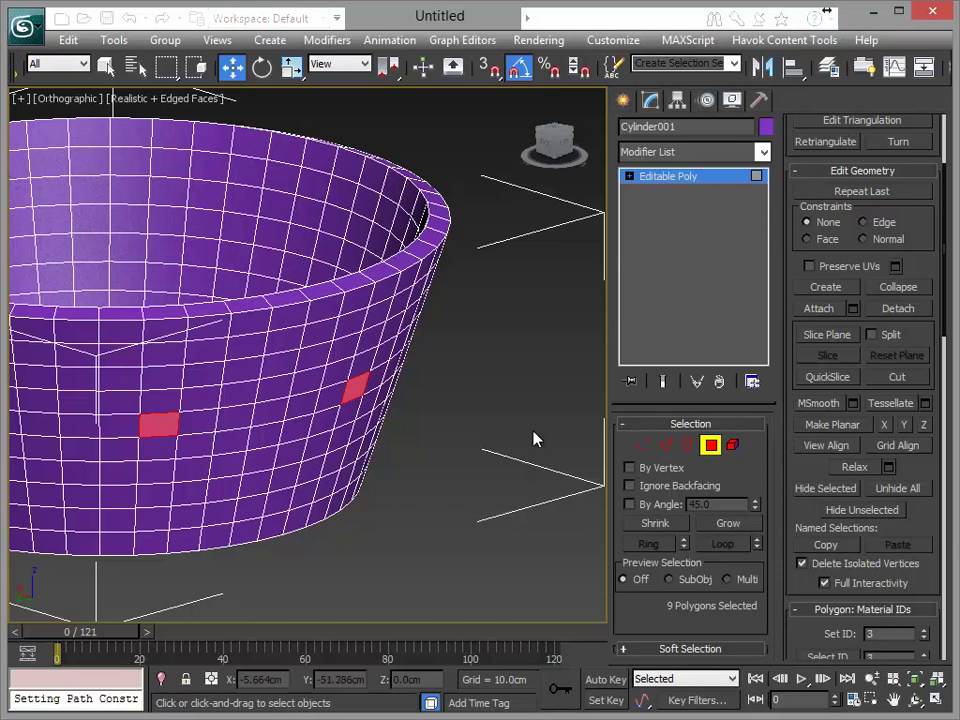
Grow the selection four times until 432 polygons are selected
click(728, 523)
click(728, 523)
click(728, 523)
mouse_move(590, 515)
alt+middle_down()
mouse_move(259, 499)
mouse_move(510, 495)
mouse_move(467, 525)
mouse_move(360, 463)
mouse_move(514, 510)
mouse_move(332, 480)
mouse_move(591, 530)
mouse_move(546, 525)
mouse_move(439, 484)
mouse_move(500, 452)
mouse_move(581, 429)
mouse_move(626, 504)
mouse_move(621, 454)
mouse_move(578, 458)
mouse_move(528, 493)
mouse_move(519, 470)
alt+middle_up()
click(716, 530)
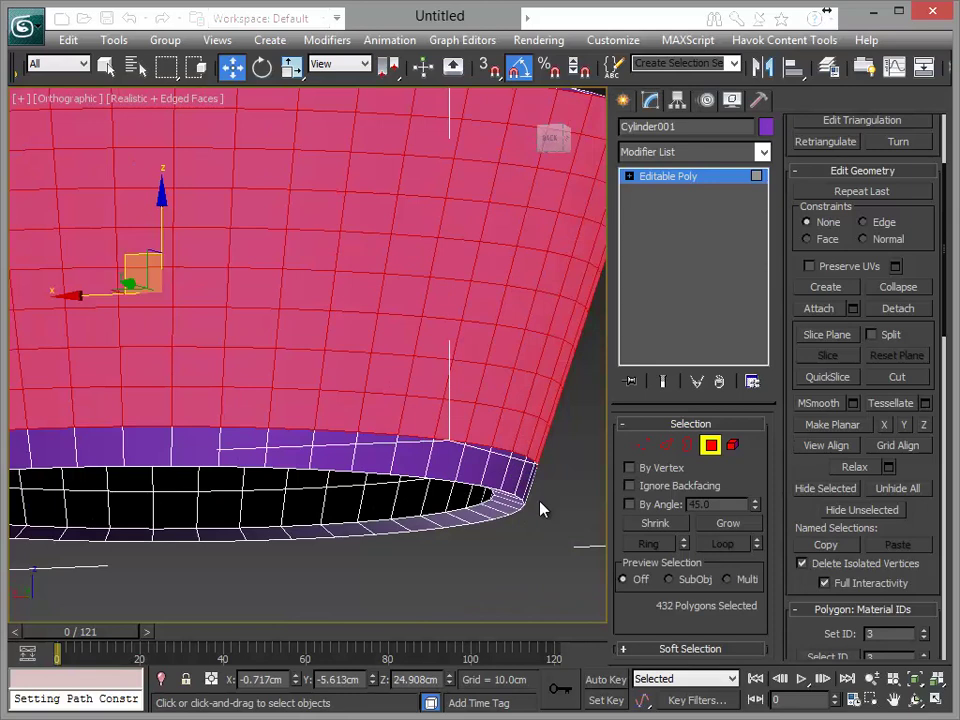
Add the remaining bottom-row polygons around the bowl to complete the outer-wall selection
ctrl+click(378, 461)
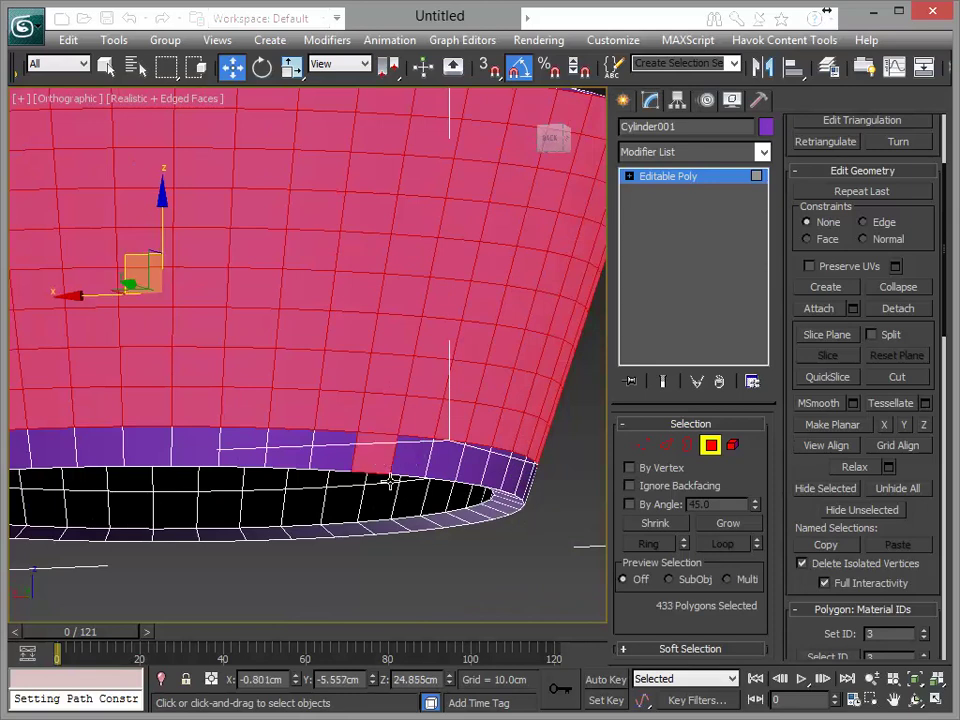
ctrl+click(237, 451)
key(ctrl+z)
ctrl+click(323, 459)
key(ctrl+z)
mouse_move(343, 510)
alt+middle_down()
mouse_move(336, 505)
mouse_move(358, 493)
mouse_move(407, 508)
mouse_move(426, 492)
alt+middle_up()
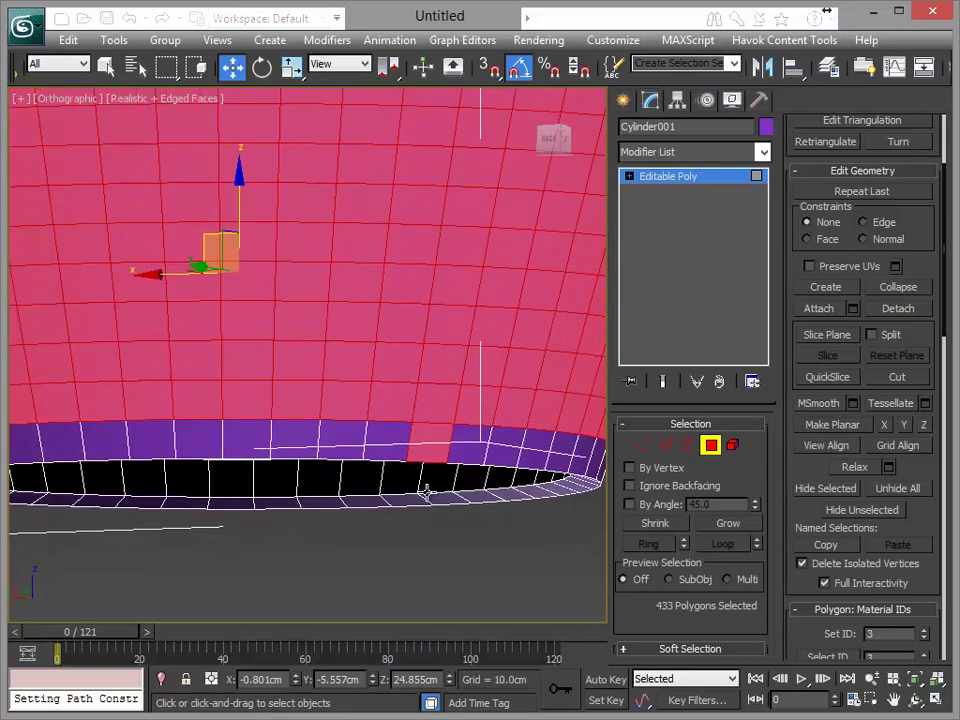
ctrl+click(388, 445)
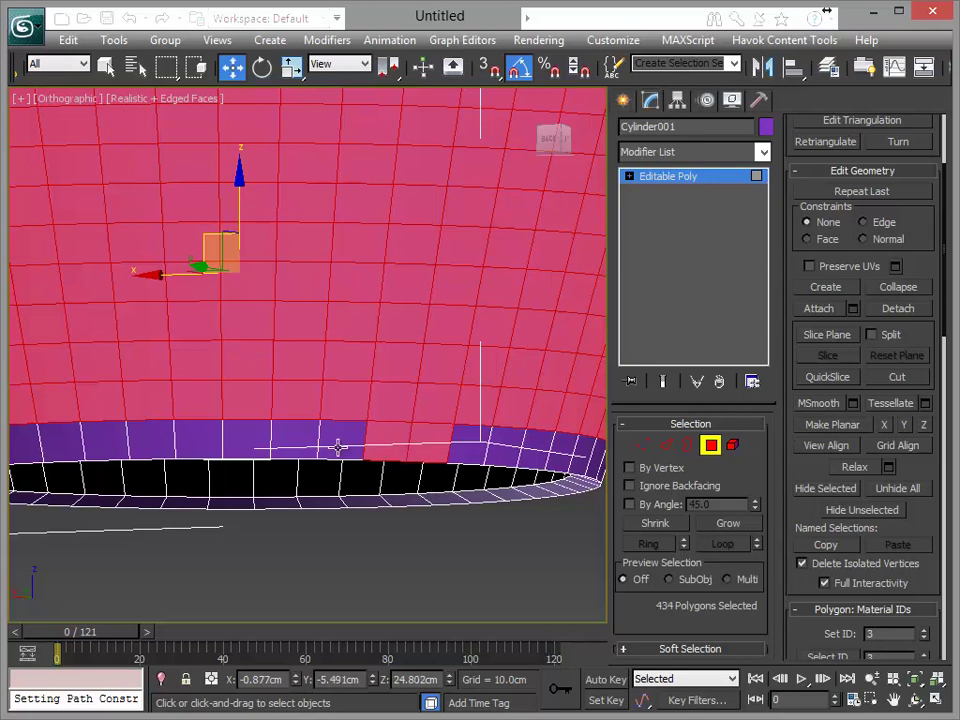
ctrl+click(342, 443)
ctrl+click(297, 443)
ctrl+click(255, 446)
ctrl+click(212, 446)
alt+middle_drag(296, 468, 500, 458)
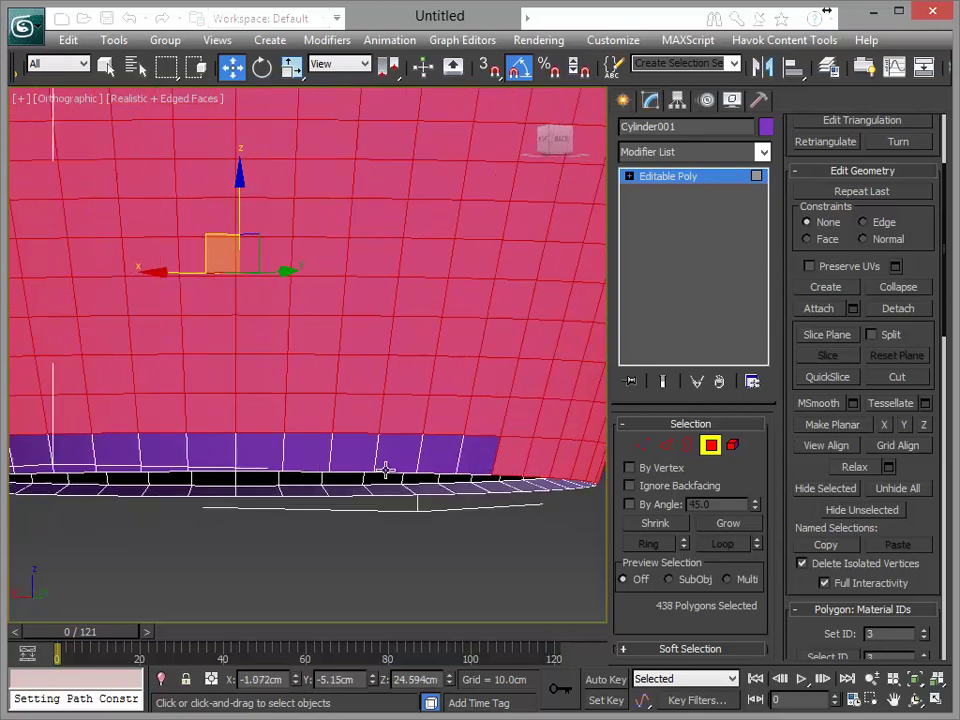
ctrl+click(484, 458)
ctrl+click(452, 458)
ctrl+click(419, 459)
ctrl+click(407, 450)
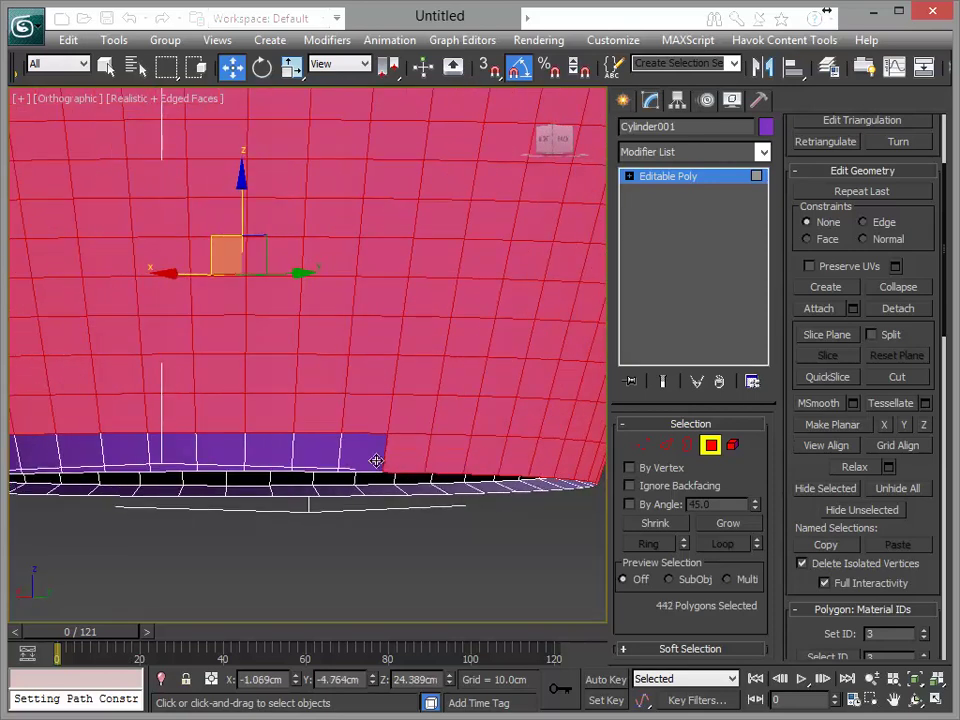
ctrl+click(362, 450)
ctrl+click(318, 452)
ctrl+click(272, 454)
alt+middle_drag(272, 456, 505, 470)
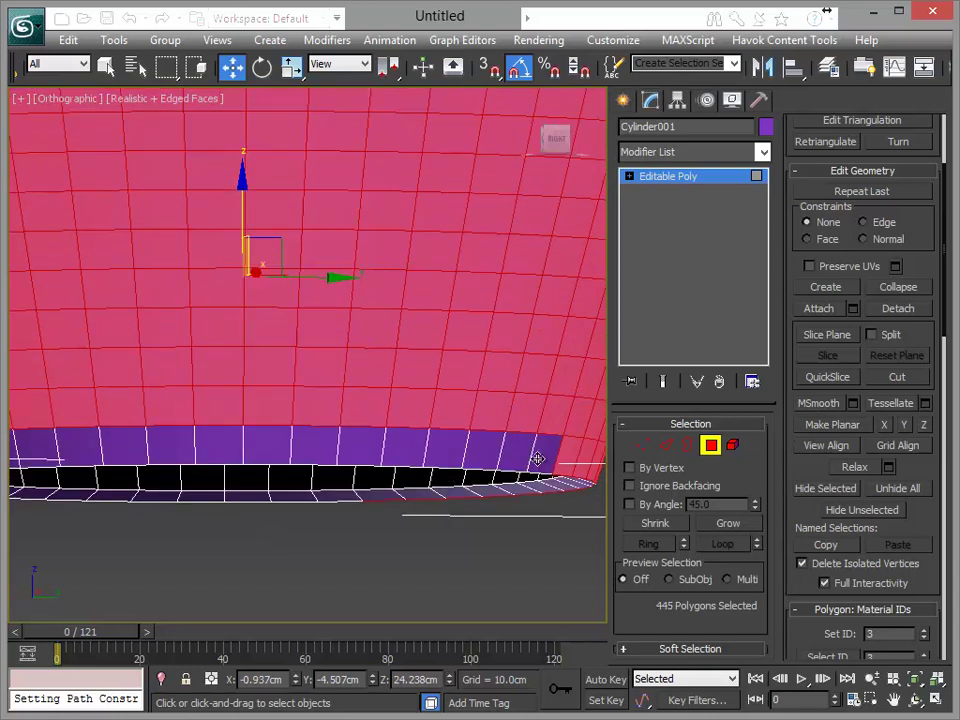
ctrl+click(537, 458)
ctrl+click(489, 454)
ctrl+click(304, 452)
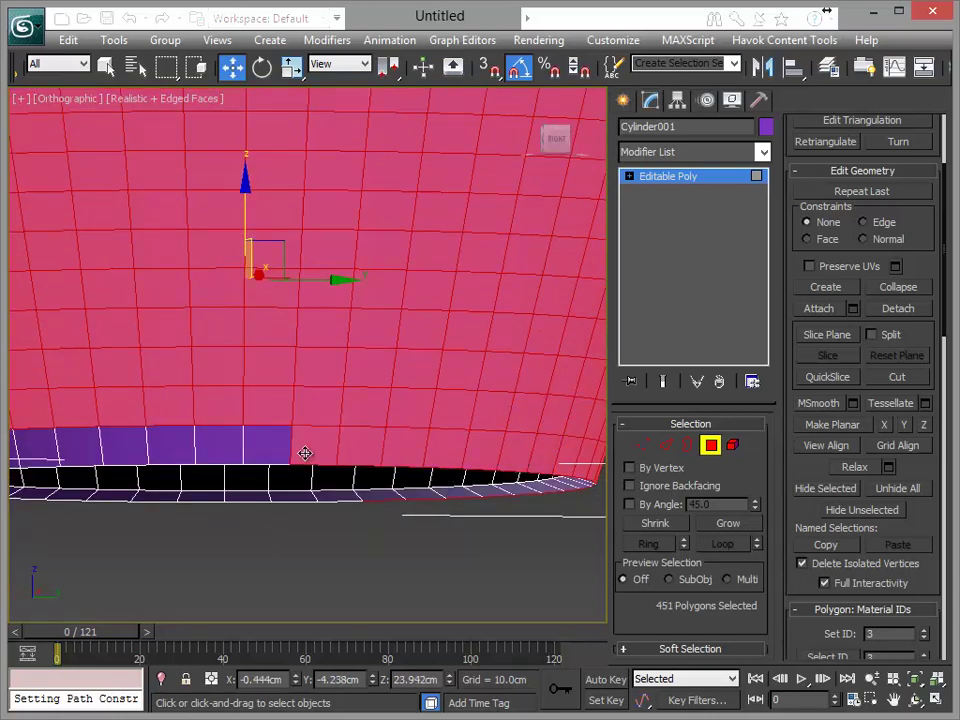
ctrl+click(197, 450)
ctrl+click(272, 489)
alt+middle_drag(272, 489, 373, 505)
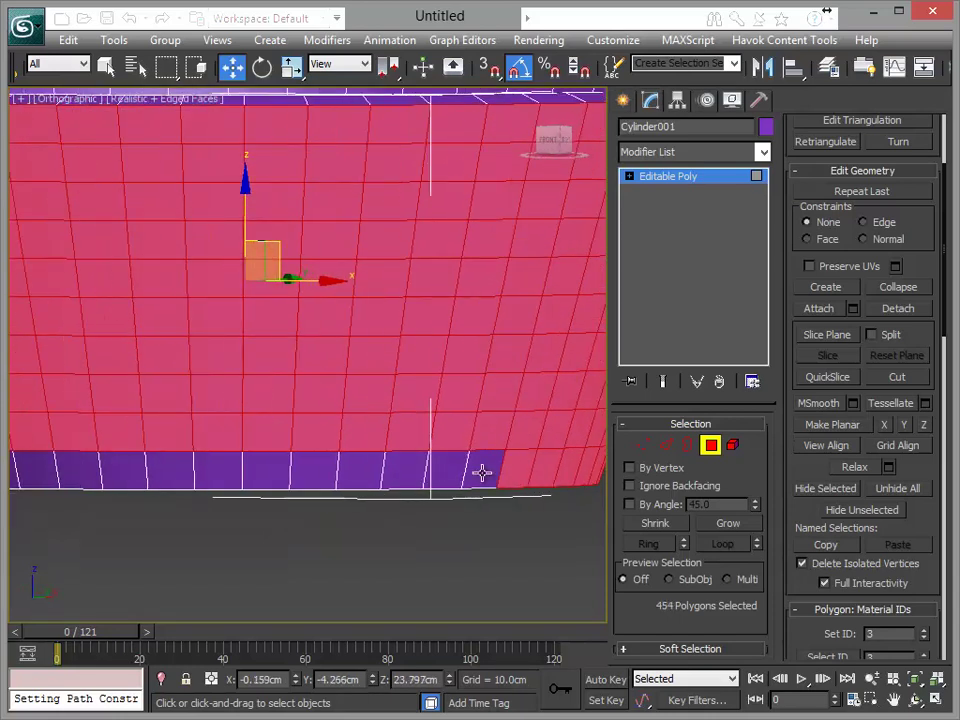
ctrl+click(482, 473)
ctrl+click(440, 472)
ctrl+click(380, 473)
ctrl+click(350, 475)
ctrl+click(310, 480)
mouse_move(306, 489)
alt+middle_down()
mouse_move(407, 513)
mouse_move(510, 470)
alt+middle_up()
ctrl+click(512, 468)
ctrl+click(479, 469)
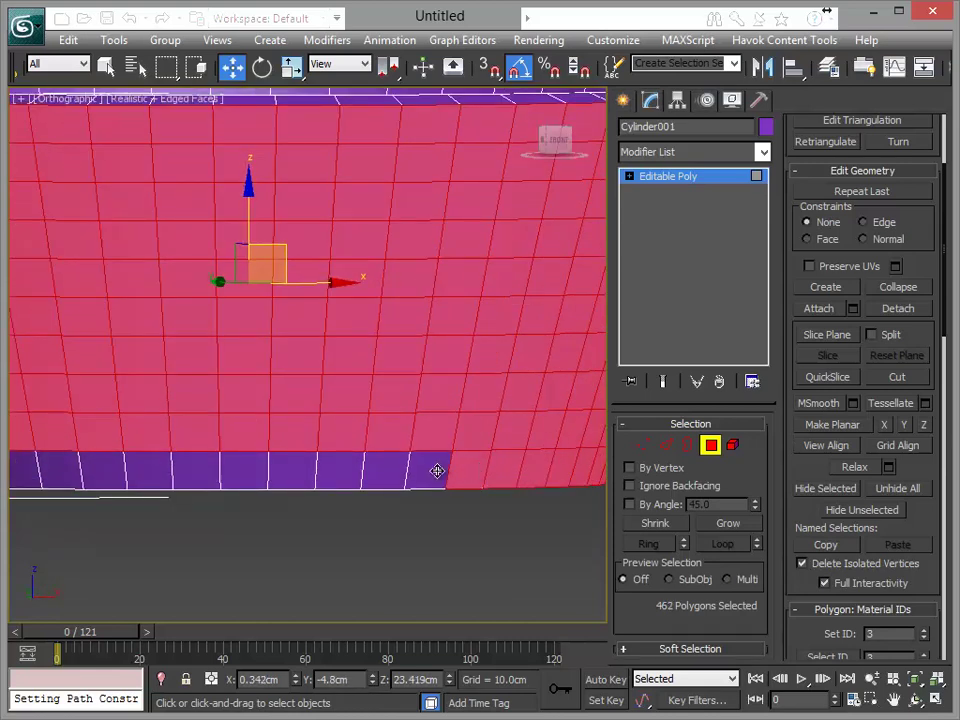
ctrl+click(437, 471)
ctrl+click(385, 473)
alt+middle_drag(339, 509, 446, 510)
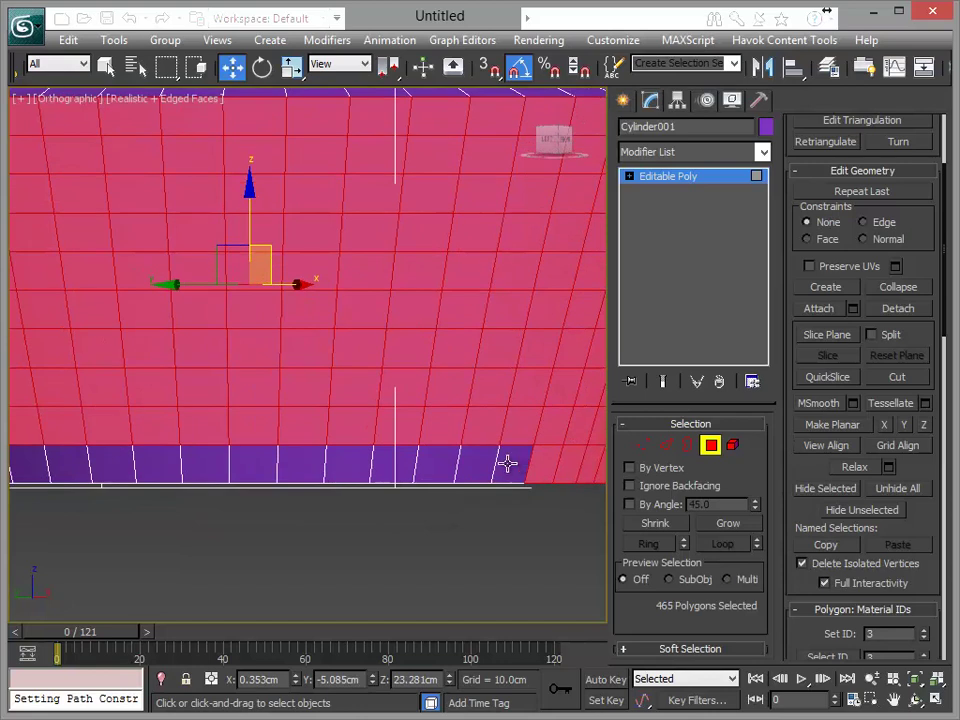
ctrl+click(510, 465)
ctrl+click(470, 465)
ctrl+click(435, 467)
ctrl+click(393, 467)
ctrl+click(350, 467)
ctrl+click(321, 467)
mouse_move(326, 501)
alt+middle_down()
mouse_move(437, 508)
mouse_move(390, 475)
alt+middle_up()
ctrl+click(383, 475)
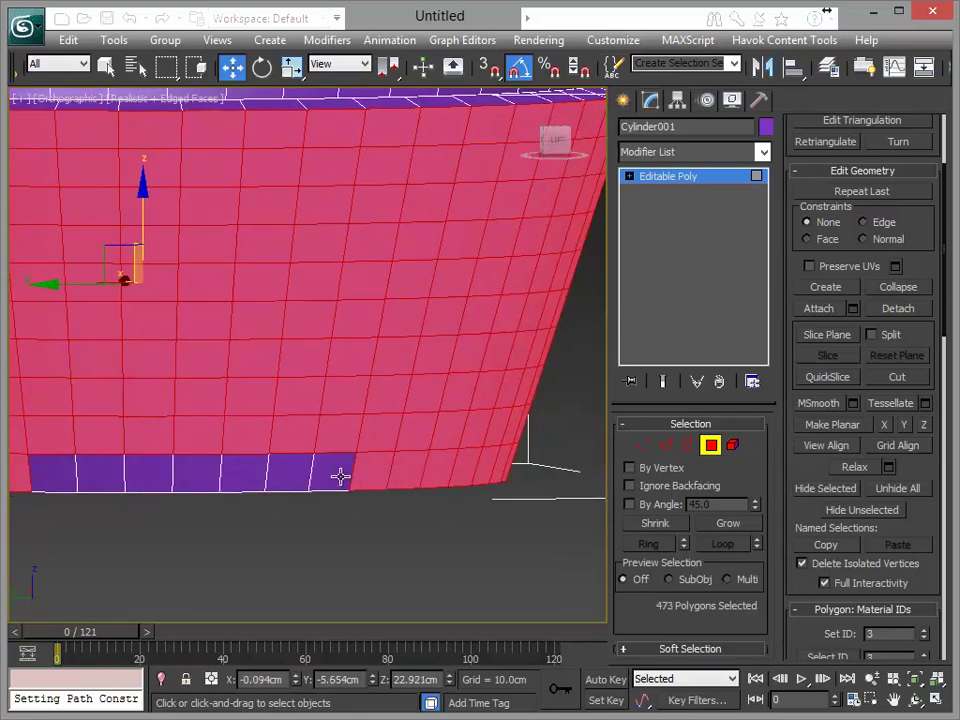
ctrl+click(335, 470)
ctrl+click(292, 470)
ctrl+click(245, 470)
ctrl+click(197, 470)
alt+middle_drag(270, 508, 355, 517)
ctrl+click(372, 481)
ctrl+click(339, 484)
ctrl+click(296, 484)
mouse_move(296, 484)
alt+middle_down()
mouse_move(356, 521)
mouse_move(377, 509)
mouse_move(381, 542)
mouse_move(360, 536)
alt+middle_up()
In Front view, nudge the selected outer-wall faces slightly upward
key(f)
key(z)
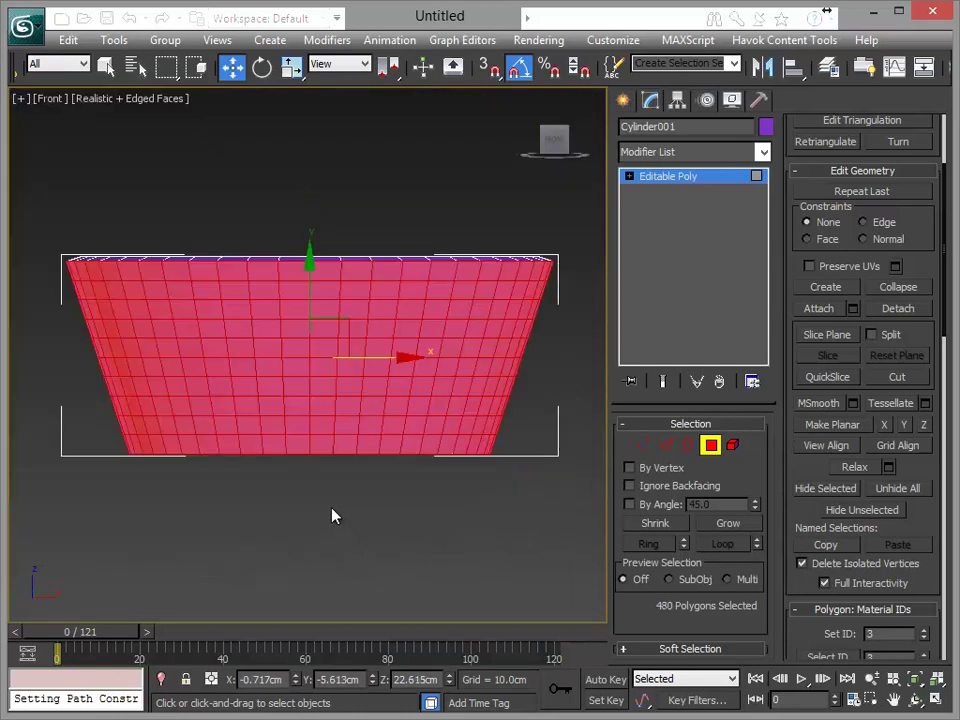
scroll(311, 384, up, 3)
drag(320, 441, 331, 430)
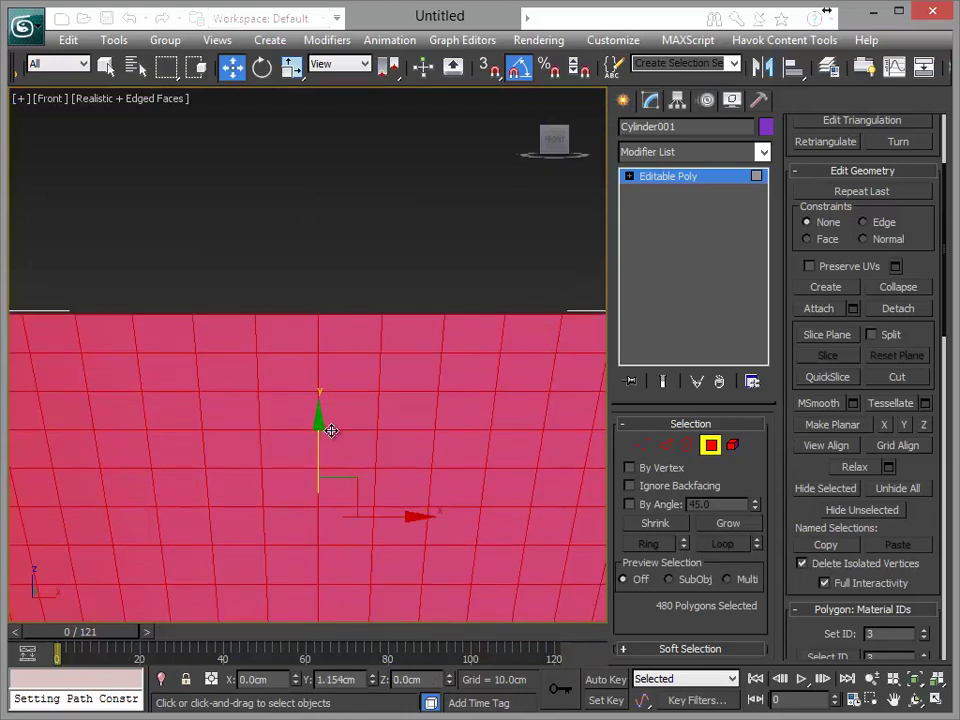
key(z)
mouse_move(364, 499)
alt+middle_down()
mouse_move(299, 533)
mouse_move(556, 527)
alt+middle_up()
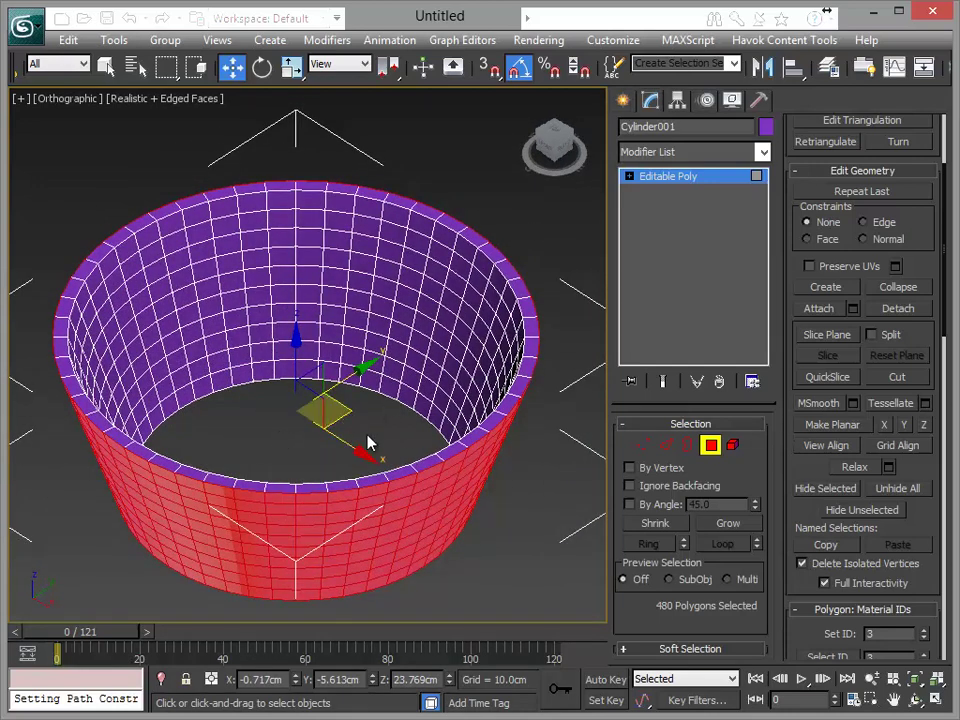
Select a single face at the base of the inner wall and zoom in on it
click(250, 377)
middle_drag(356, 435, 393, 489)
scroll(393, 489, up, 1)
scroll(392, 493, up, 3)
scroll(360, 454, up, 1)
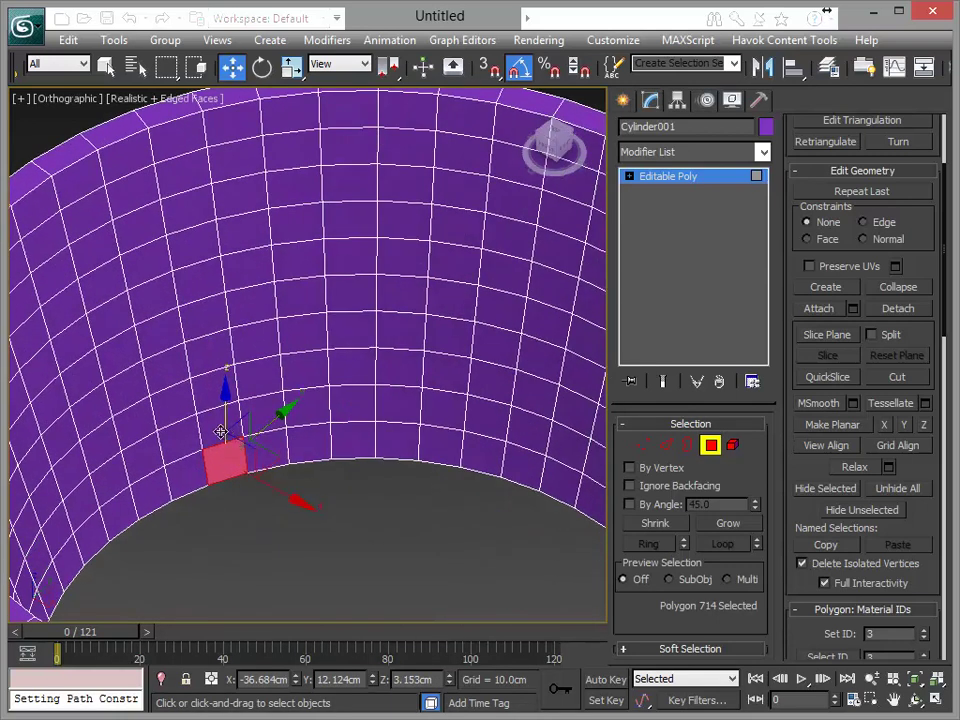
Grow the inner-wall pick into a two-by-two block, then drop its right column
ctrl+click(224, 421)
ctrl+click(268, 458)
ctrl+click(266, 415)
alt+click(266, 412)
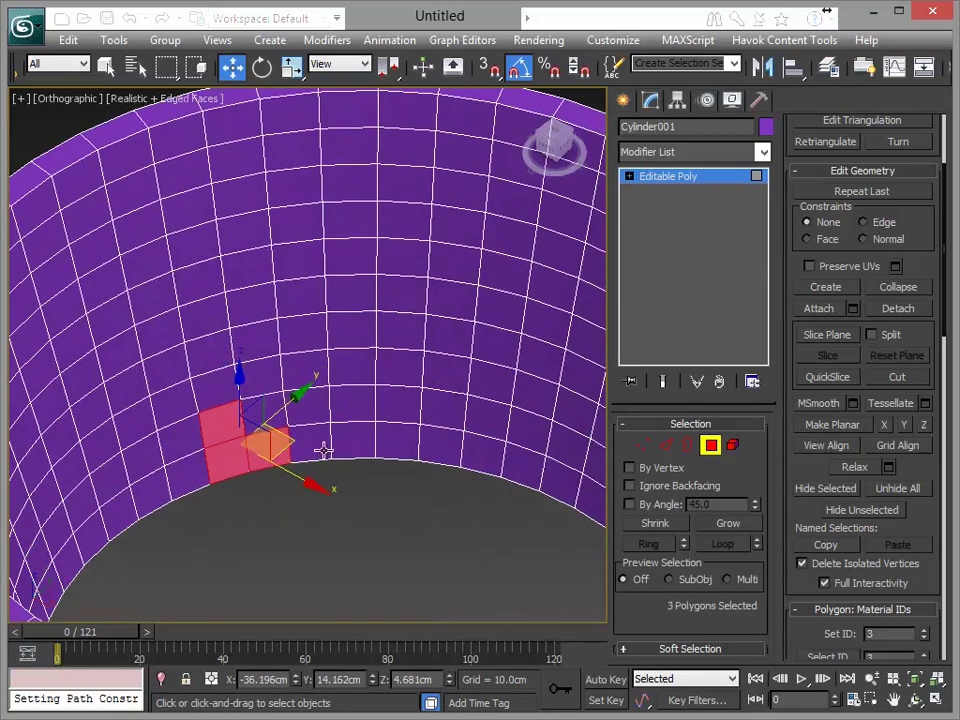
alt+click(270, 452)
key(q)
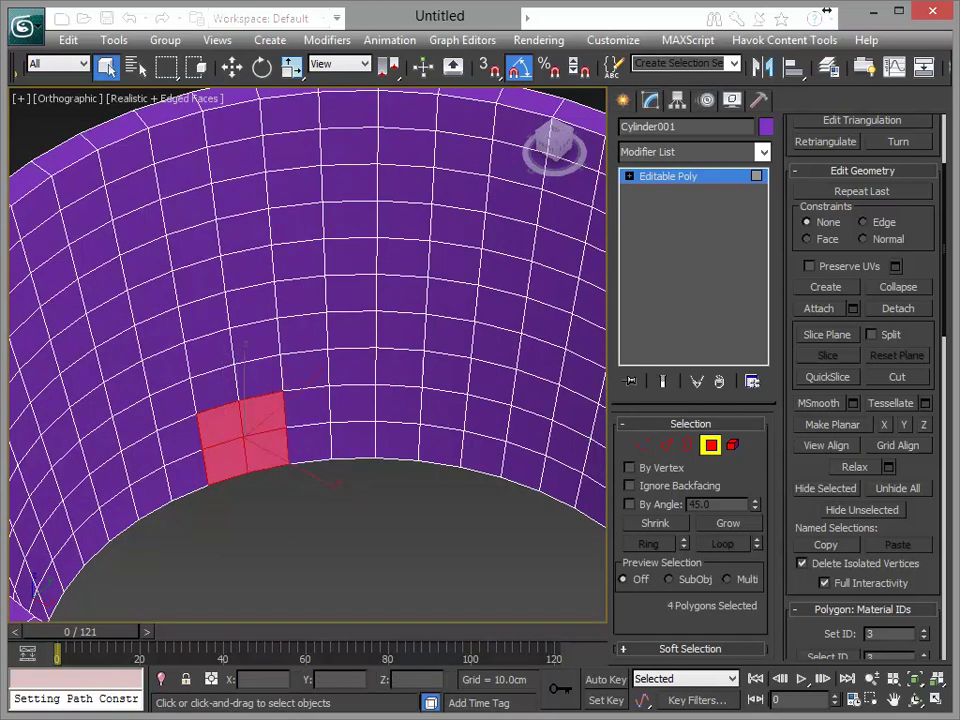
Add inner-wall faces in pairs climbing diagonally up and right to form the stair band
ctrl+click(188, 489)
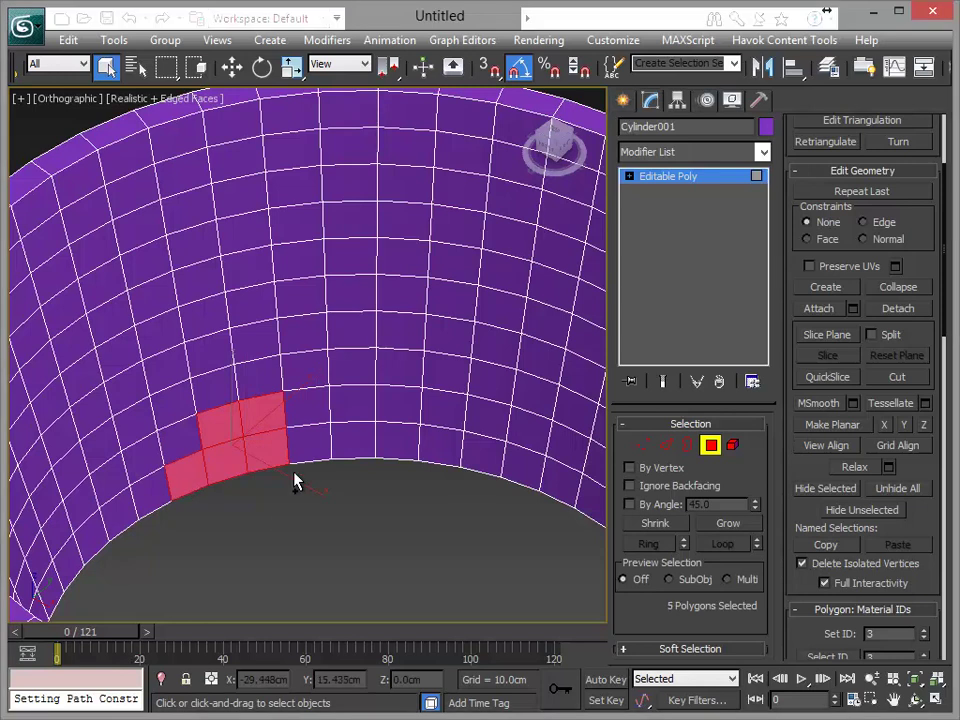
ctrl+click(339, 375)
ctrl+click(344, 344)
ctrl+click(445, 298)
ctrl+click(450, 265)
alt+middle_drag(459, 422, 301, 457)
ctrl+click(372, 295)
ctrl+click(377, 262)
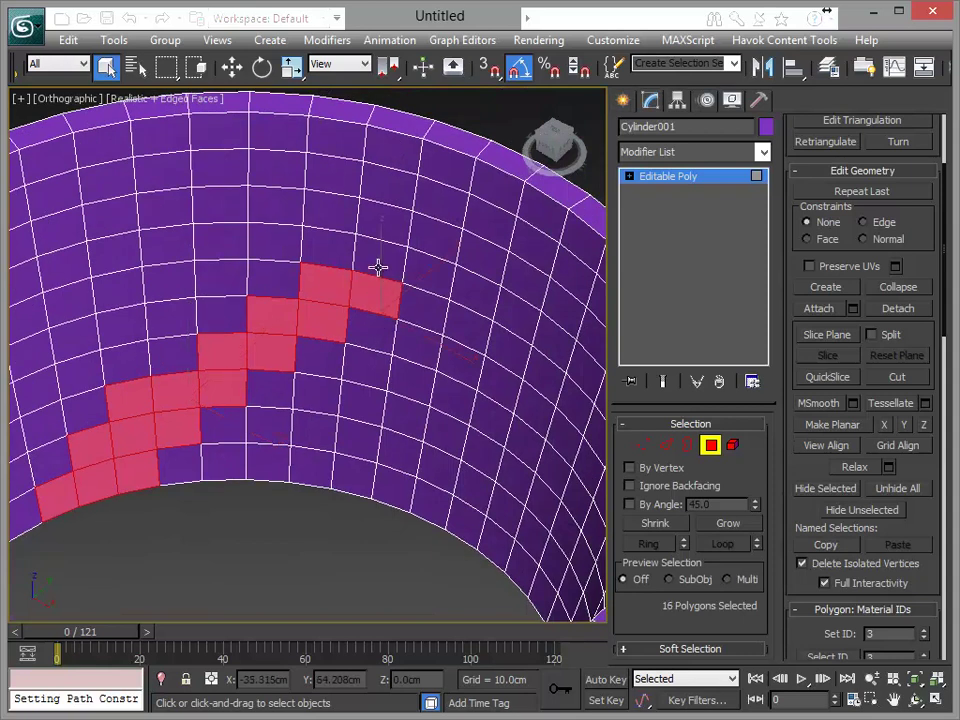
ctrl+click(428, 262)
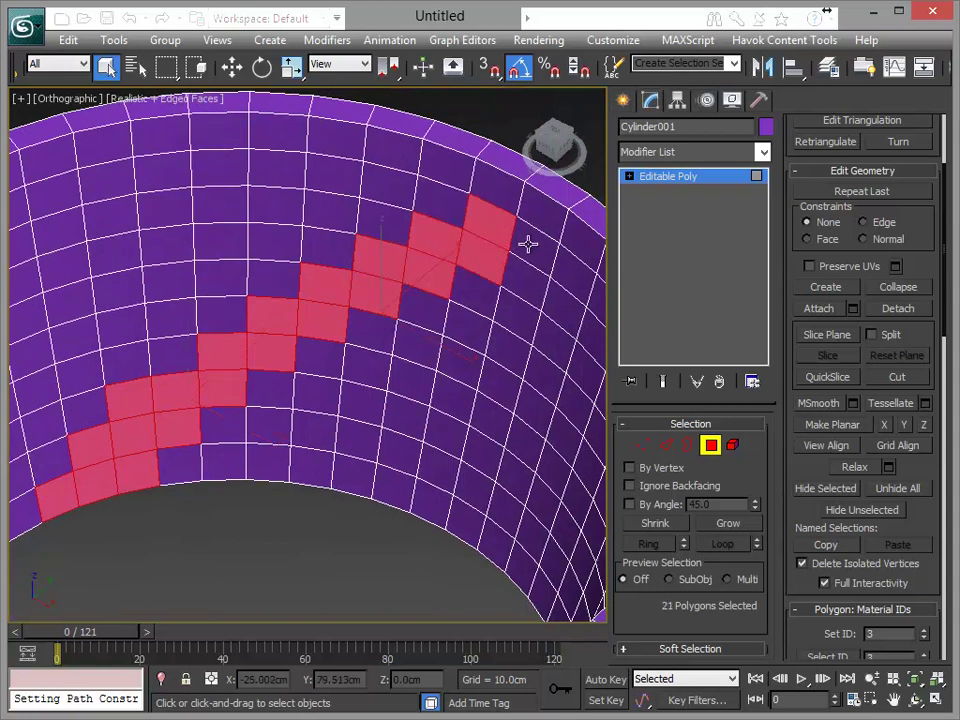
mouse_move(500, 288)
alt+middle_down()
mouse_move(503, 330)
mouse_move(273, 441)
alt+middle_up()
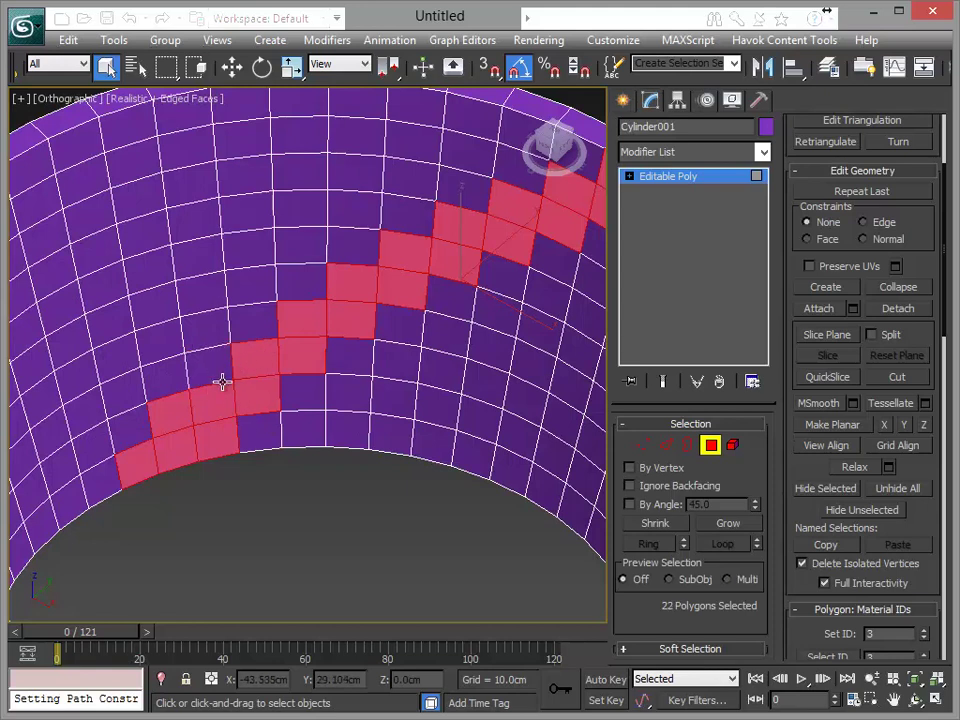
mouse_move(287, 540)
alt+middle_down()
mouse_move(311, 516)
mouse_move(221, 514)
mouse_move(184, 493)
mouse_move(215, 487)
alt+middle_up()
Extrude the 20-face band by Local Normal, about 11.45 cm, into protruding stair blocks
right_click(210, 474)
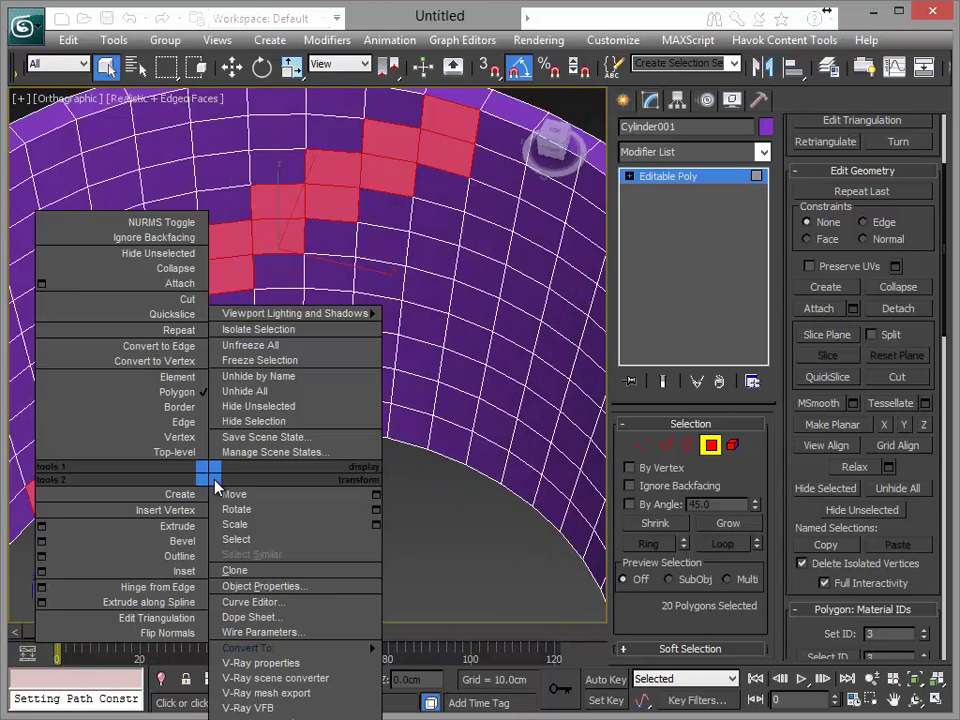
click(41, 526)
click(340, 366)
click(378, 399)
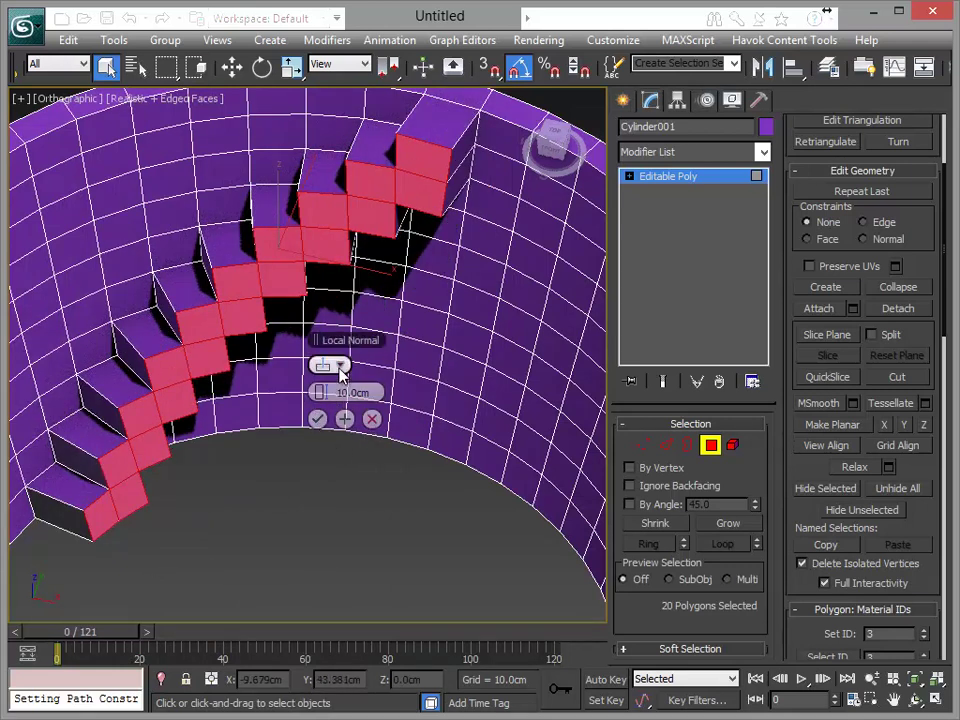
mouse_move(329, 390)
mouse_down()
mouse_move(470, 404)
mouse_move(343, 463)
mouse_up()
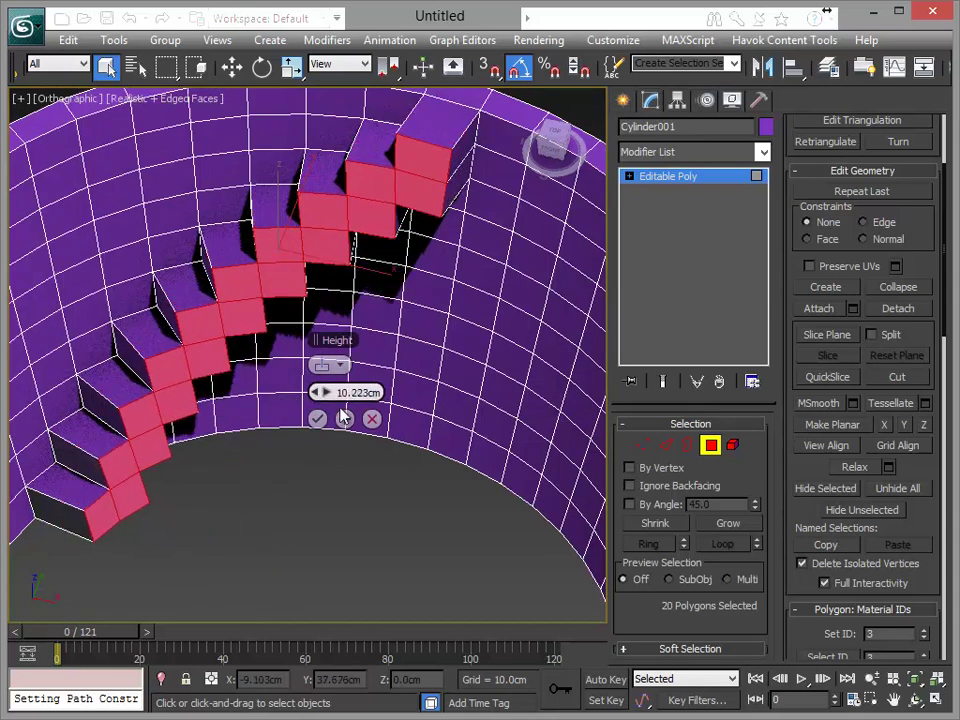
mouse_move(287, 428)
alt+middle_down()
mouse_move(161, 536)
mouse_move(81, 497)
mouse_move(274, 491)
mouse_move(313, 476)
alt+middle_up()
click(316, 420)
mouse_move(317, 418)
alt+middle_down()
mouse_move(334, 420)
mouse_move(339, 386)
mouse_move(272, 369)
mouse_move(270, 315)
mouse_move(398, 287)
mouse_move(399, 336)
mouse_move(324, 347)
mouse_move(253, 321)
mouse_move(228, 389)
mouse_move(338, 396)
alt+middle_up()
key(t)
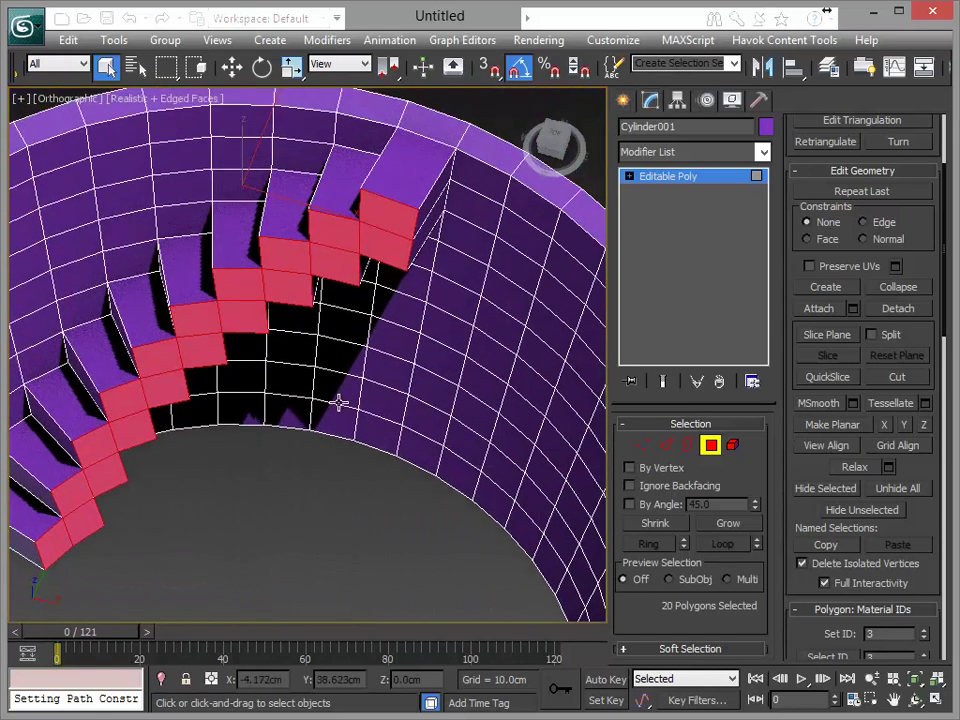
Lower the selected step end faces slightly along the Z axis with the Move tool
middle_drag(393, 363, 334, 408)
scroll(300, 412, down, 5)
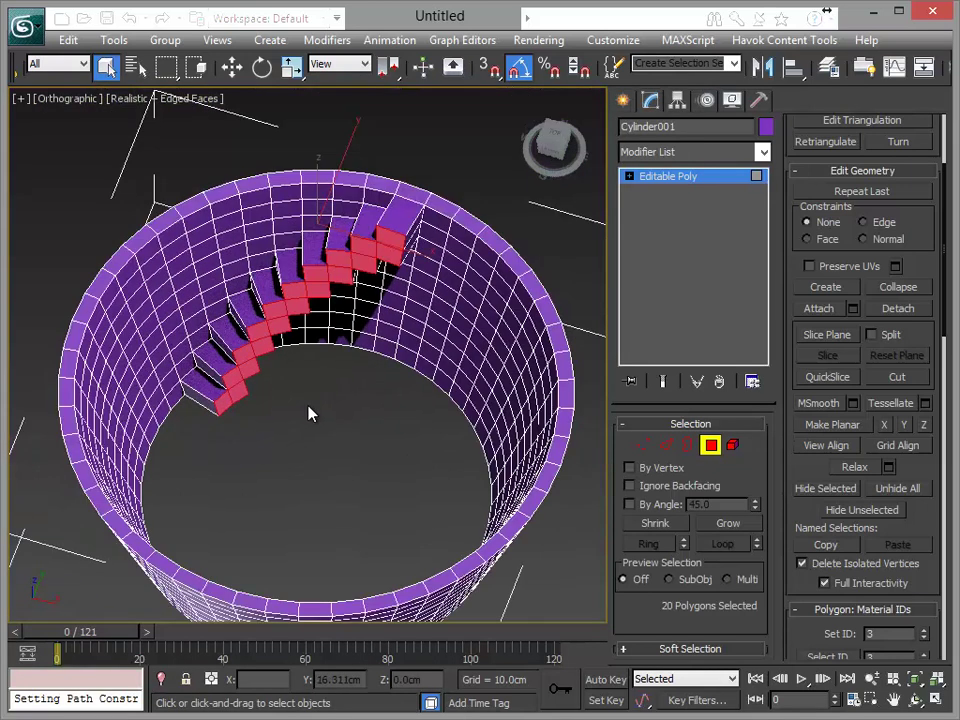
scroll(185, 300, up, 4)
mouse_move(281, 452)
alt+middle_down()
mouse_move(54, 484)
mouse_move(294, 392)
mouse_move(328, 407)
mouse_move(349, 435)
mouse_move(287, 453)
alt+middle_up()
key(w)
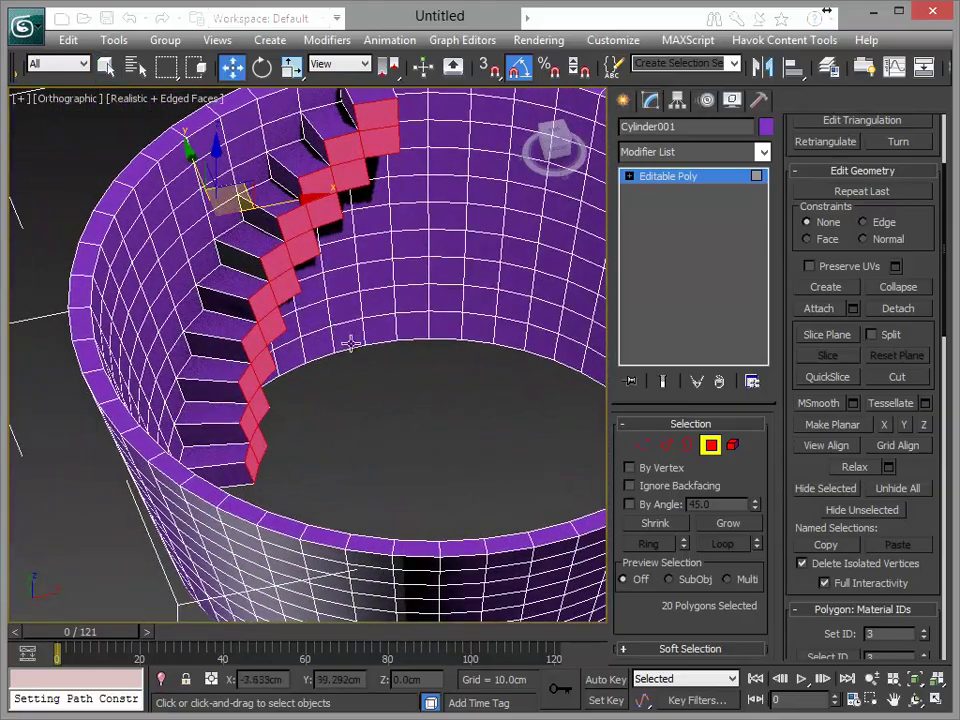
alt+middle_drag(338, 329, 274, 268)
drag(224, 217, 226, 224)
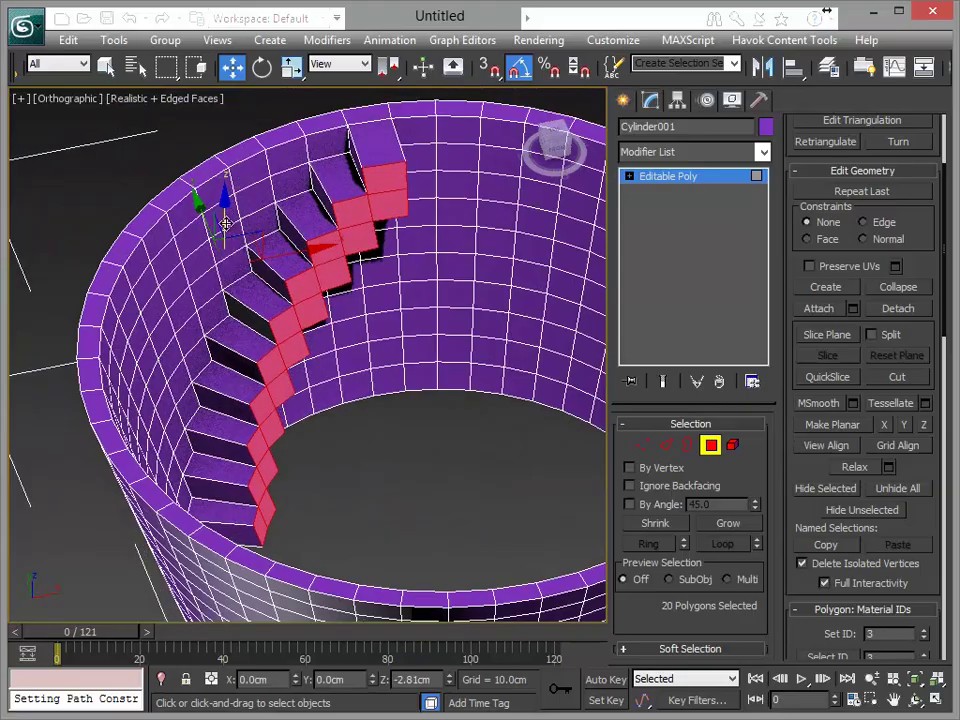
mouse_move(285, 283)
alt+middle_down()
mouse_move(402, 262)
mouse_move(401, 279)
mouse_move(446, 281)
mouse_move(367, 291)
mouse_move(329, 179)
alt+middle_up()
drag(288, 230, 296, 230)
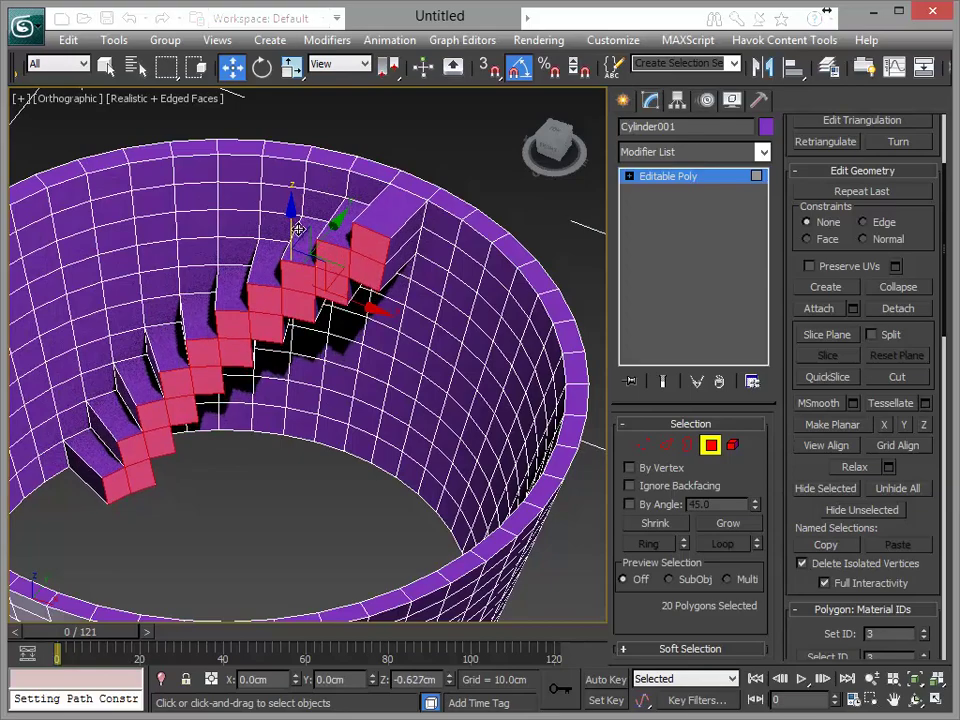
mouse_move(300, 228)
alt+middle_down()
mouse_move(237, 265)
mouse_move(165, 274)
mouse_move(386, 386)
alt+middle_up()
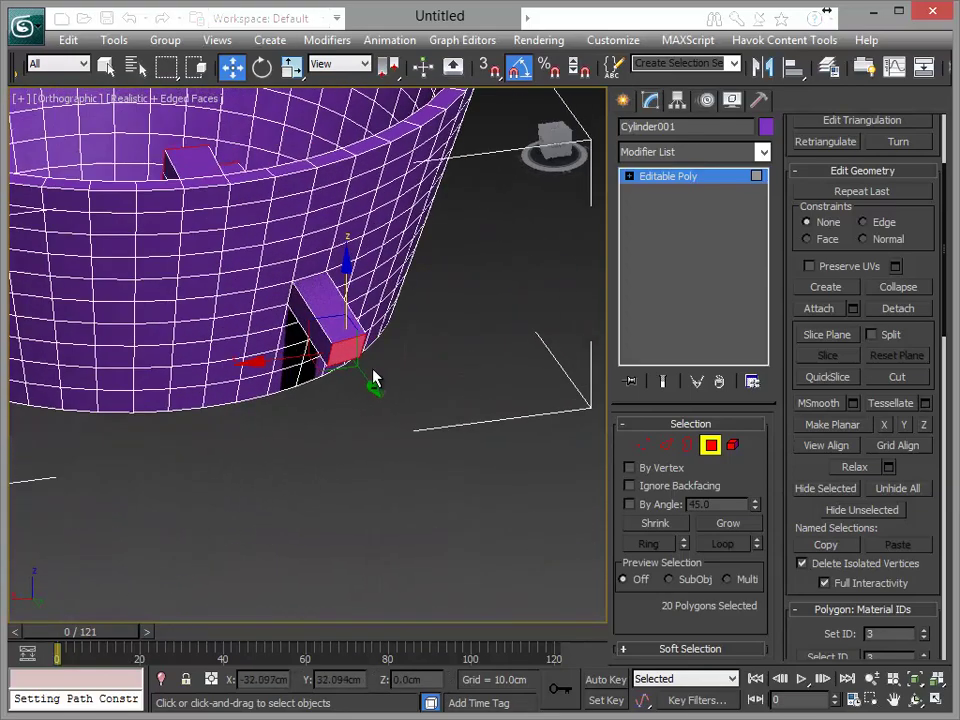
Deselect the step face poking through the outer wall, leaving 19, and inspect the staircase
alt+click(352, 352)
mouse_move(292, 385)
alt+middle_down()
mouse_move(379, 375)
mouse_move(450, 399)
mouse_move(452, 435)
mouse_move(445, 417)
mouse_move(371, 480)
mouse_move(424, 521)
mouse_move(456, 572)
mouse_move(390, 570)
mouse_move(309, 426)
mouse_move(379, 456)
mouse_move(331, 487)
alt+middle_up()
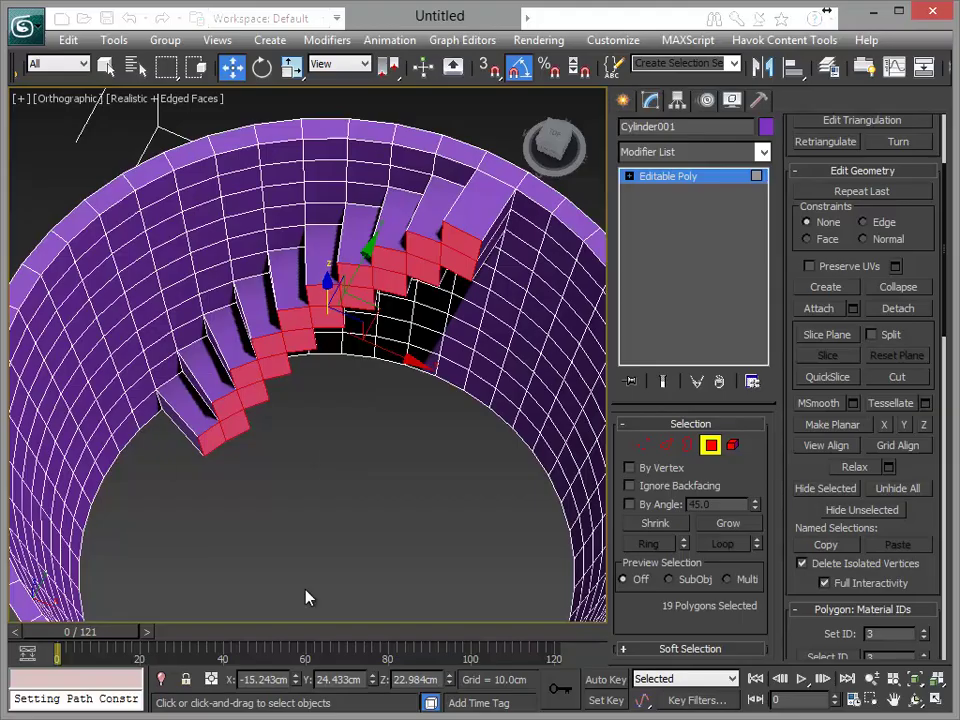
mouse_move(430, 545)
alt+middle_down()
mouse_move(375, 621)
mouse_move(210, 540)
mouse_move(321, 489)
mouse_move(405, 480)
mouse_move(435, 534)
mouse_move(420, 570)
mouse_move(369, 506)
mouse_move(326, 574)
mouse_move(323, 598)
mouse_move(285, 572)
mouse_move(283, 480)
mouse_move(358, 439)
mouse_move(435, 456)
mouse_move(480, 527)
mouse_move(570, 525)
mouse_move(360, 566)
mouse_move(337, 603)
mouse_move(285, 570)
mouse_move(208, 585)
mouse_move(251, 514)
mouse_move(356, 468)
mouse_move(461, 516)
mouse_move(341, 581)
mouse_move(332, 534)
mouse_move(503, 330)
alt+middle_up()
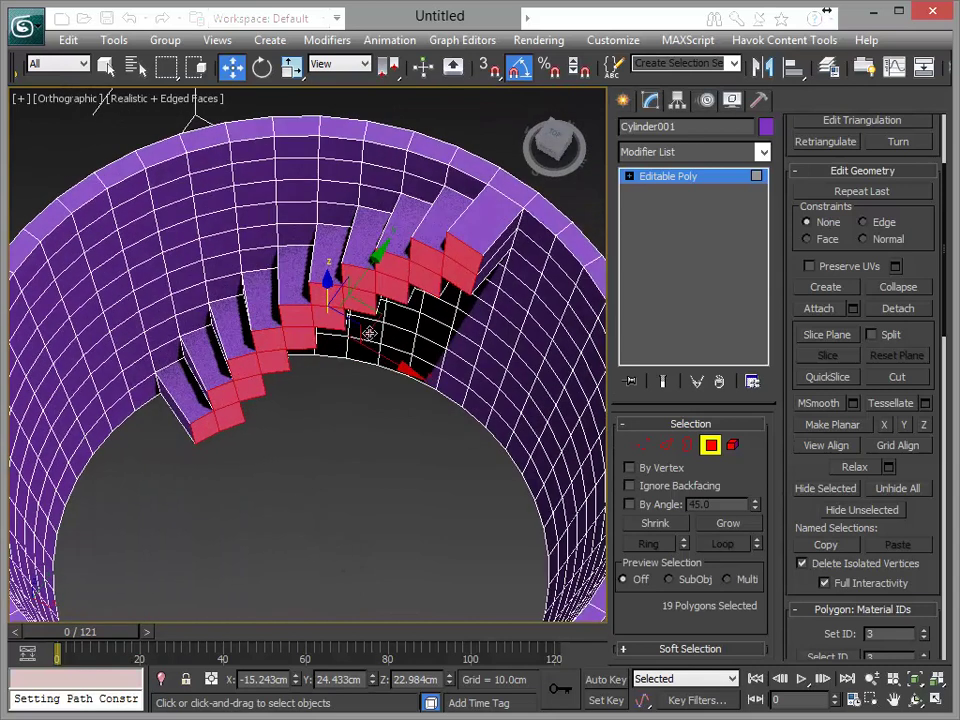
mouse_move(104, 362)
alt+middle_down()
mouse_move(302, 414)
mouse_move(242, 349)
mouse_move(360, 422)
mouse_move(288, 340)
alt+middle_up()
scroll(288, 340, down, 3)
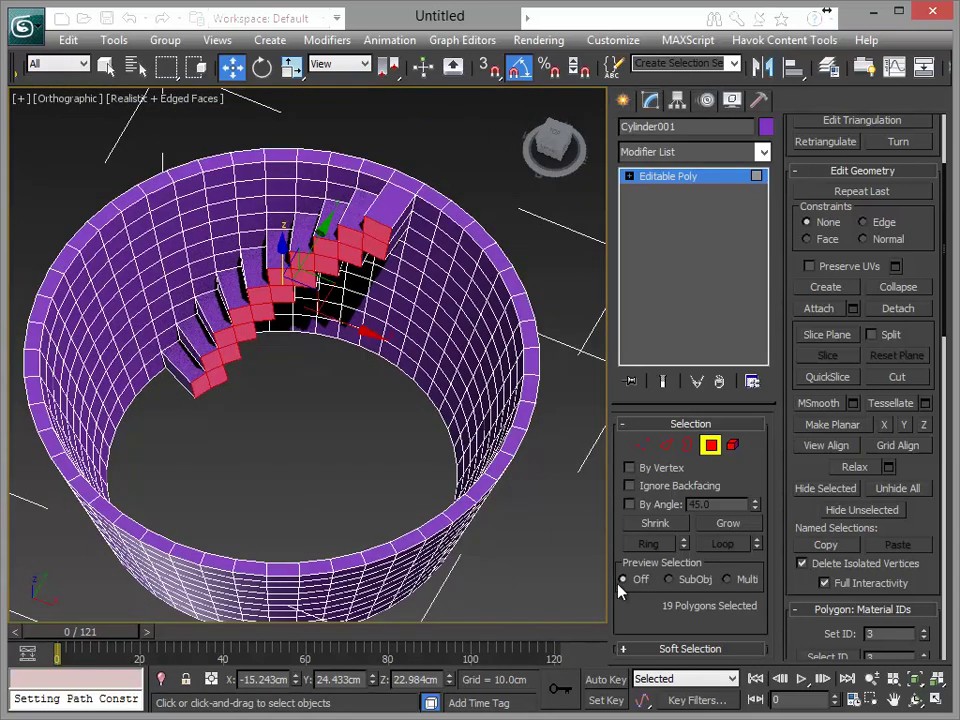